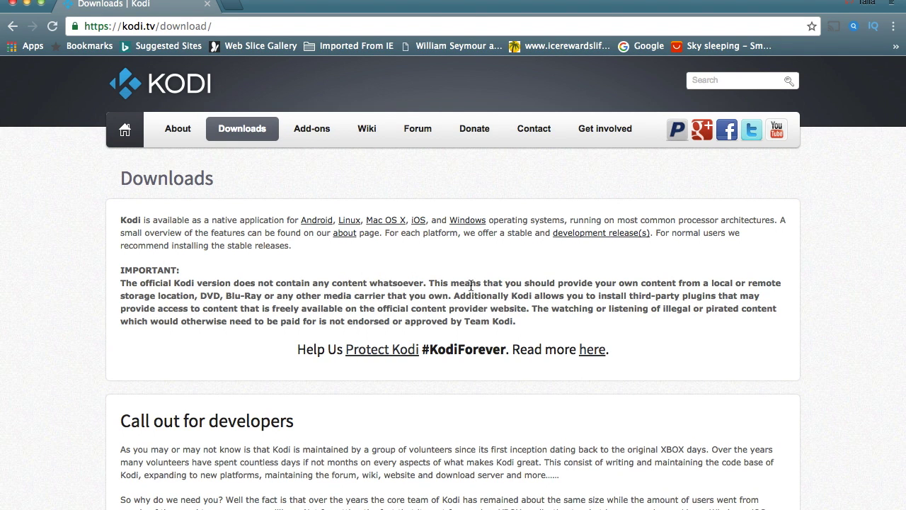
Step: Look through the Kodi downloads page for the current-release and development-build installers for each platform
{"action": "scroll", "coordinate": [579, 305], "scroll_direction": "down", "scroll_amount": 10}
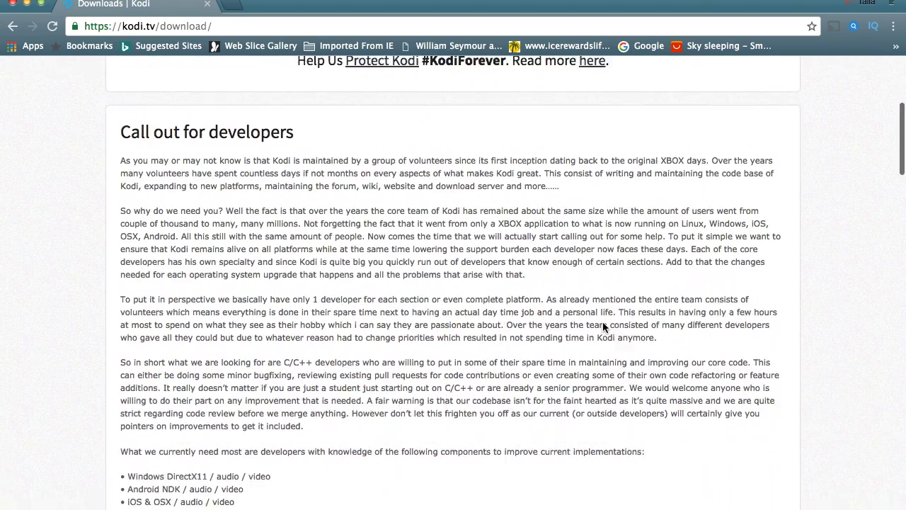
{"action": "scroll", "coordinate": [603, 323], "scroll_direction": "down", "scroll_amount": 8}
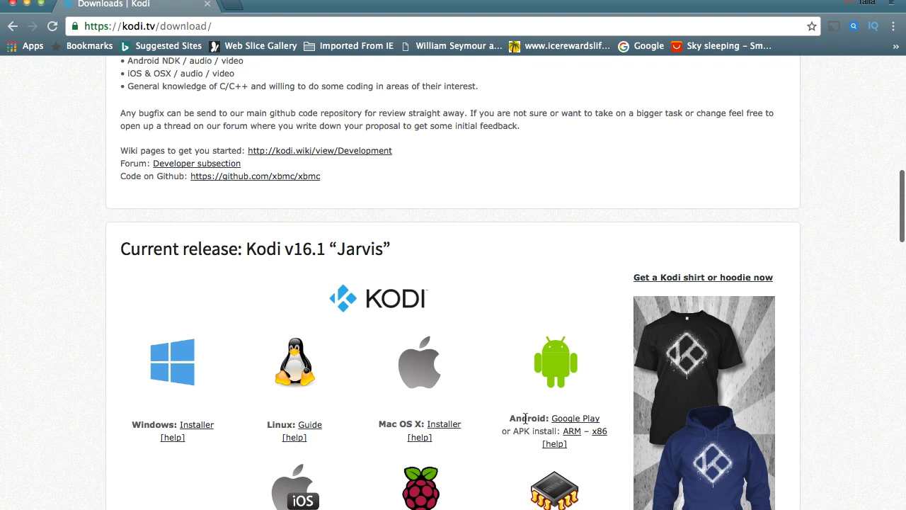
{"action": "scroll", "coordinate": [491, 411], "scroll_direction": "down", "scroll_amount": 4}
{"action": "scroll", "coordinate": [492, 409], "scroll_direction": "down", "scroll_amount": 10}
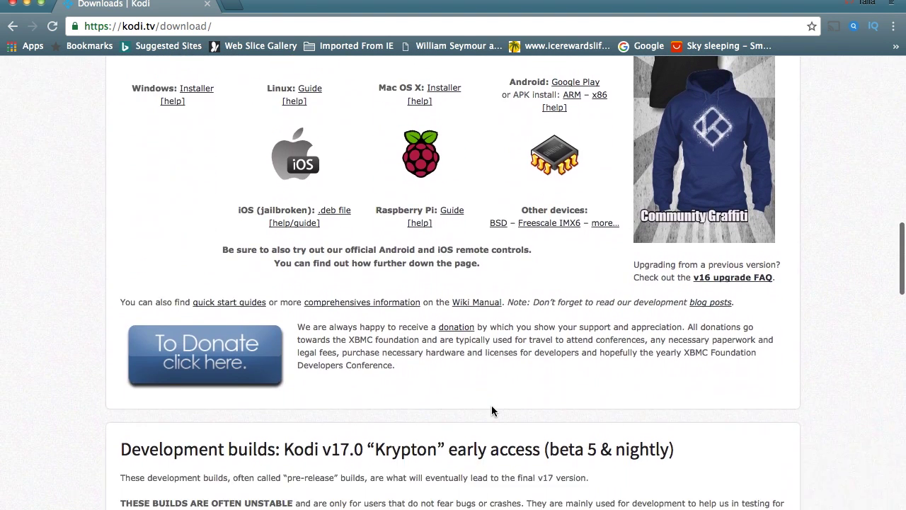
{"action": "scroll", "coordinate": [492, 406], "scroll_direction": "down", "scroll_amount": 2}
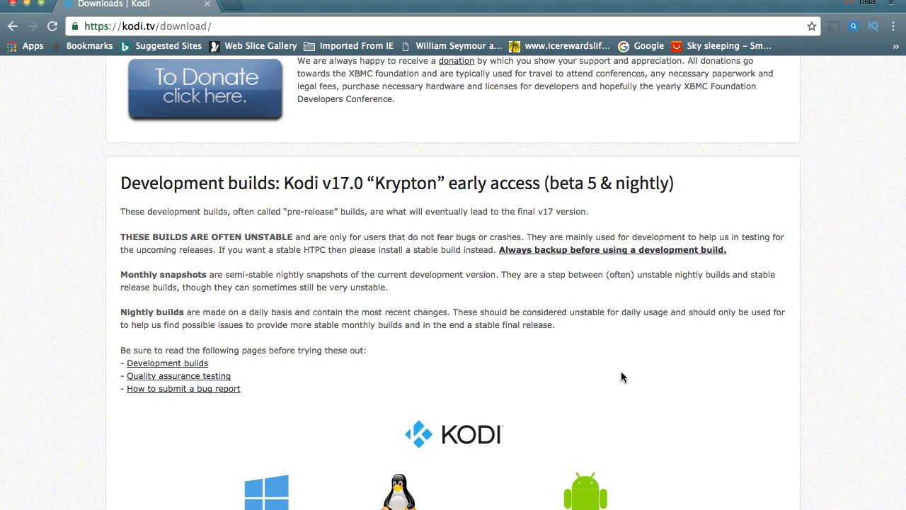
{"action": "scroll", "coordinate": [611, 382], "scroll_direction": "down", "scroll_amount": 2}
{"action": "scroll", "coordinate": [612, 384], "scroll_direction": "down", "scroll_amount": 6}
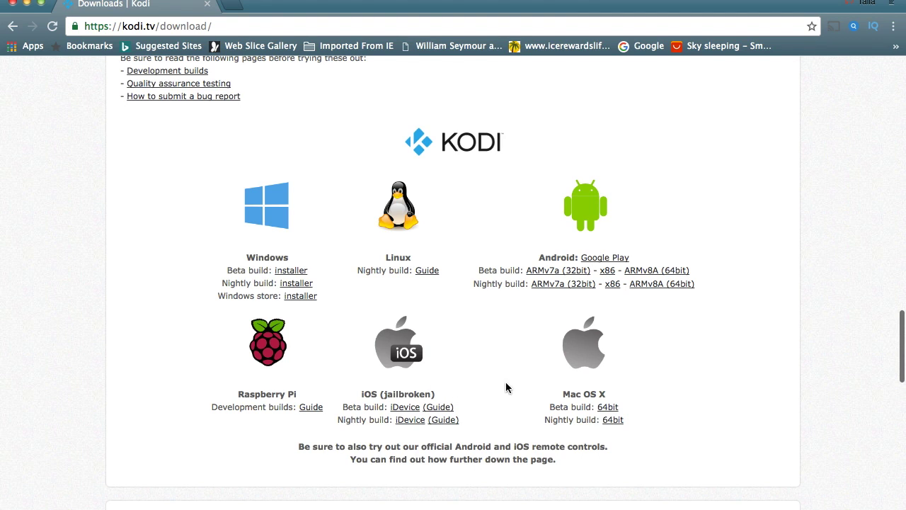
{"action": "scroll", "coordinate": [639, 383], "scroll_direction": "down", "scroll_amount": 1}
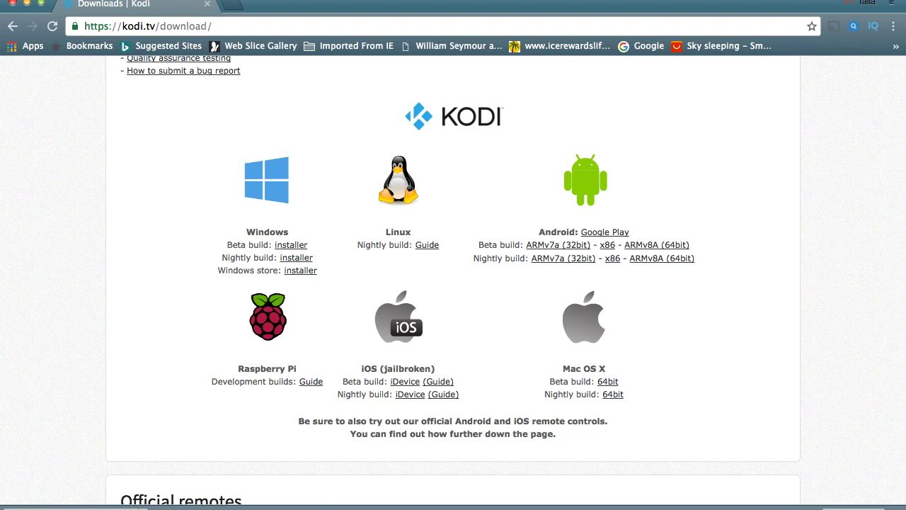
Step: Open the downloaded Kodi disk image, copy Kodi into the Applications folder and close the installer window
{"action": "left_click", "coordinate": [164, 507]}
{"action": "left_click", "coordinate": [181, 466]}
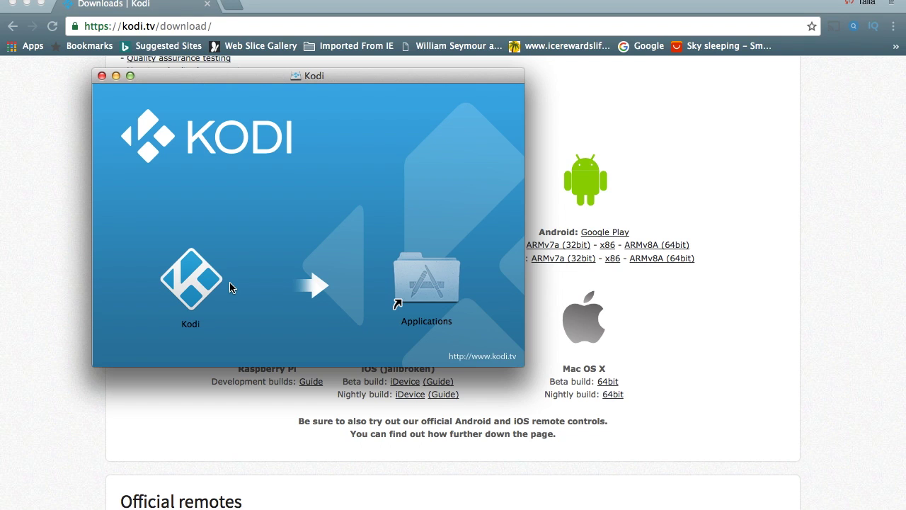
{"action": "left_click_drag", "start_coordinate": [205, 284], "coordinate": [433, 275]}
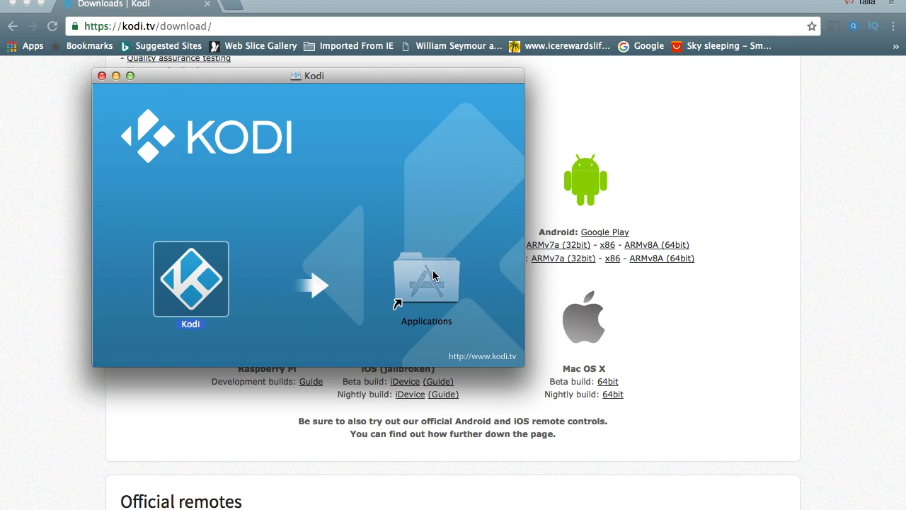
{"action": "left_click", "coordinate": [102, 76]}
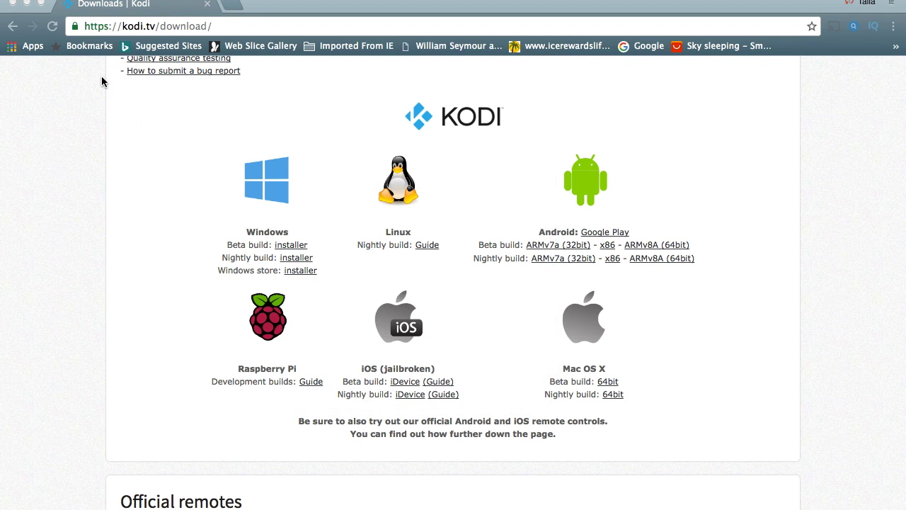
Step: Launch Kodi from the installed applications, allowing the downloaded app to open and dismissing the DVBLink PVR Client error
{"action": "left_click", "coordinate": [27, 3]}
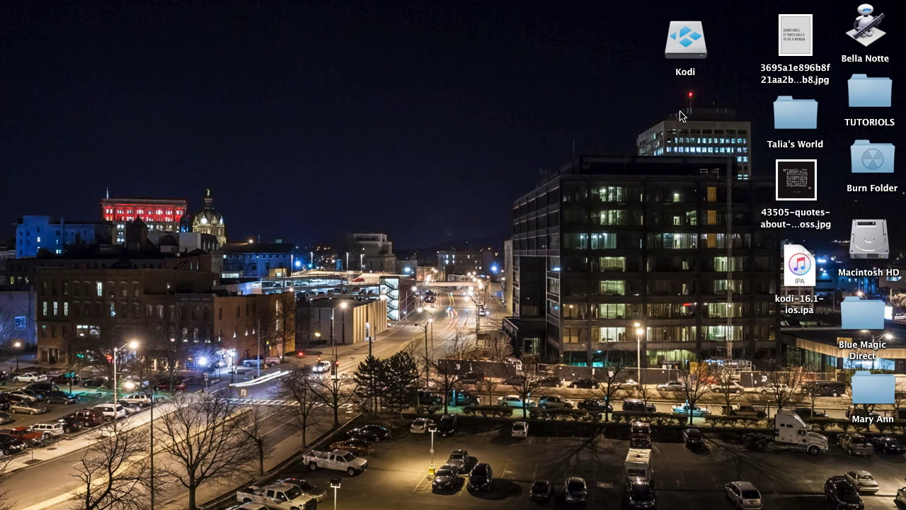
{"action": "mouse_move", "coordinate": [170, 499]}
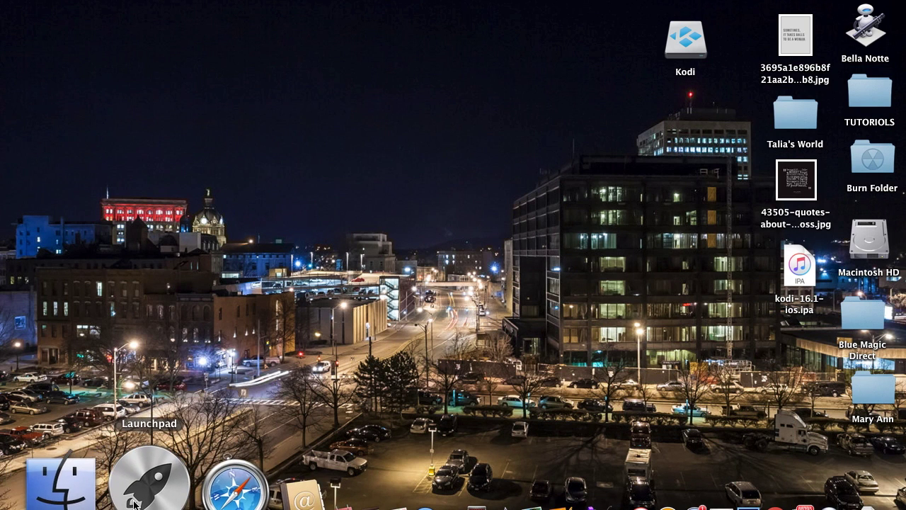
{"action": "left_click", "coordinate": [136, 500]}
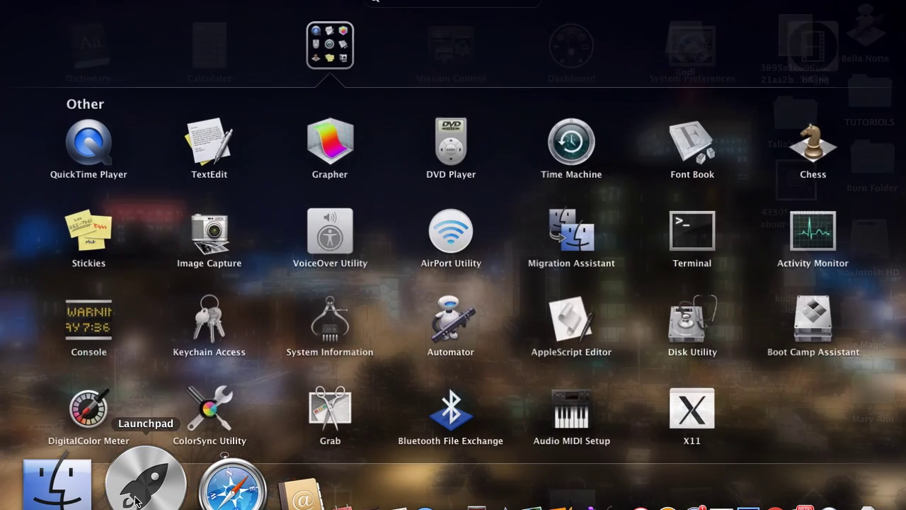
{"action": "left_click", "coordinate": [206, 58]}
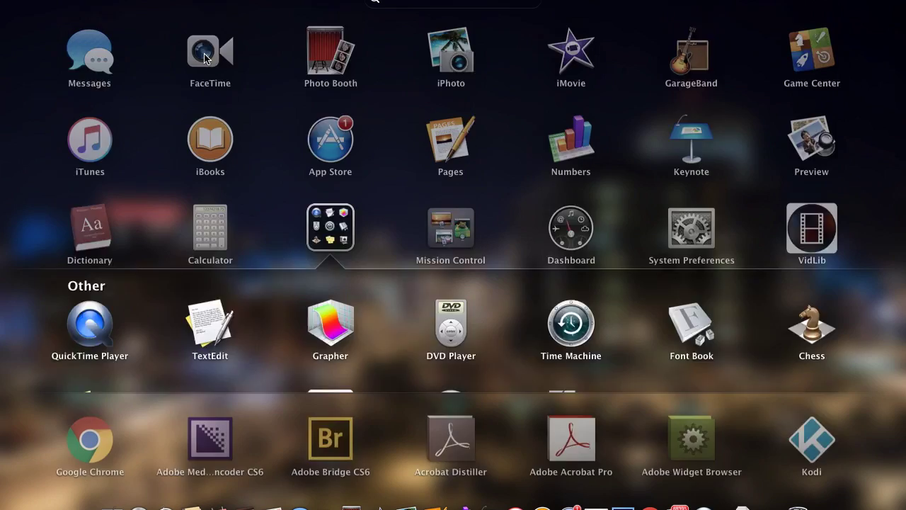
{"action": "left_click", "coordinate": [819, 410]}
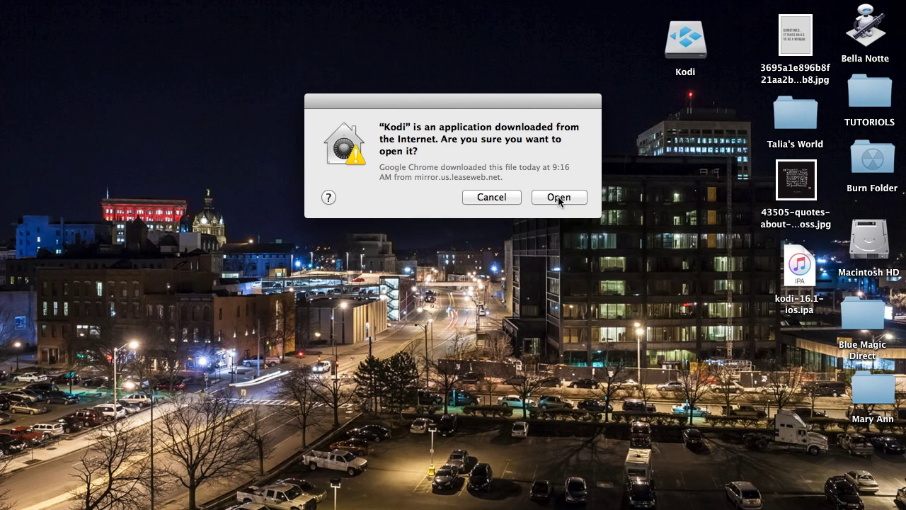
{"action": "left_click", "coordinate": [559, 198]}
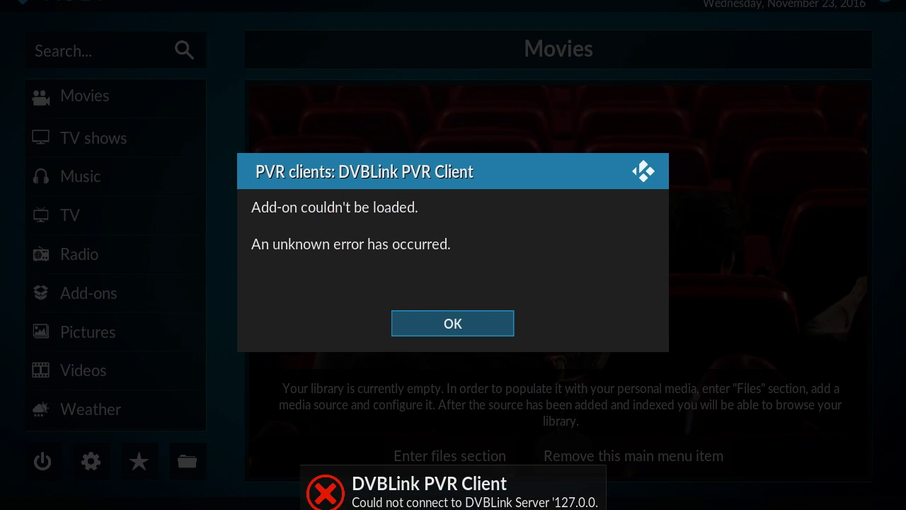
{"action": "left_click", "coordinate": [464, 324]}
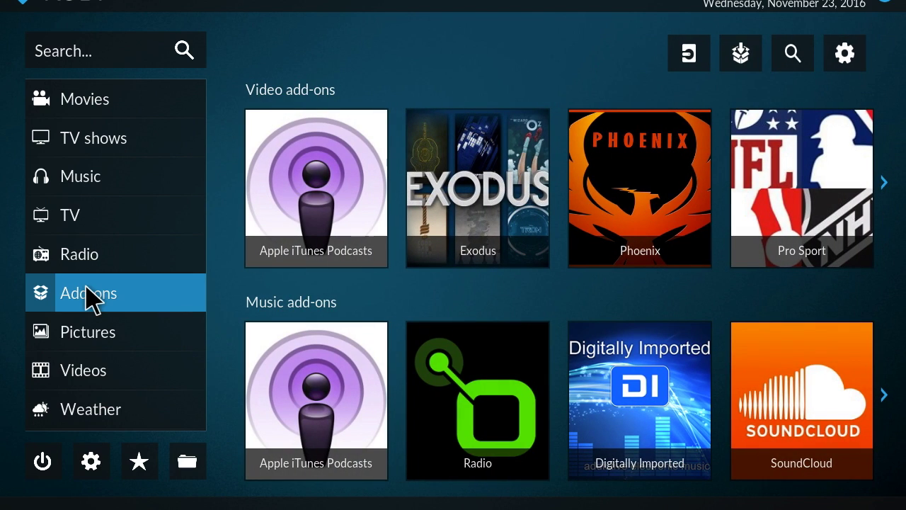
Step: View the installed add-ons by category and return to the home screen
{"action": "left_click", "coordinate": [86, 286]}
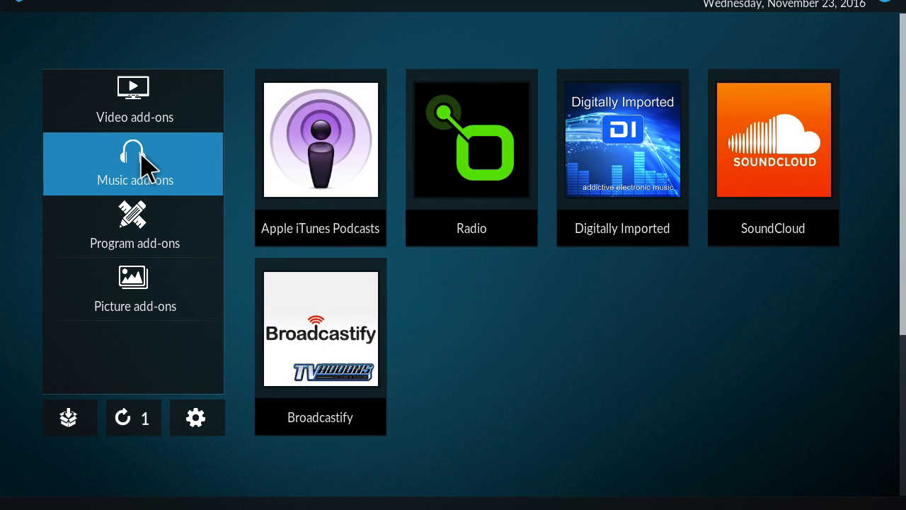
{"action": "key", "text": "Escape"}
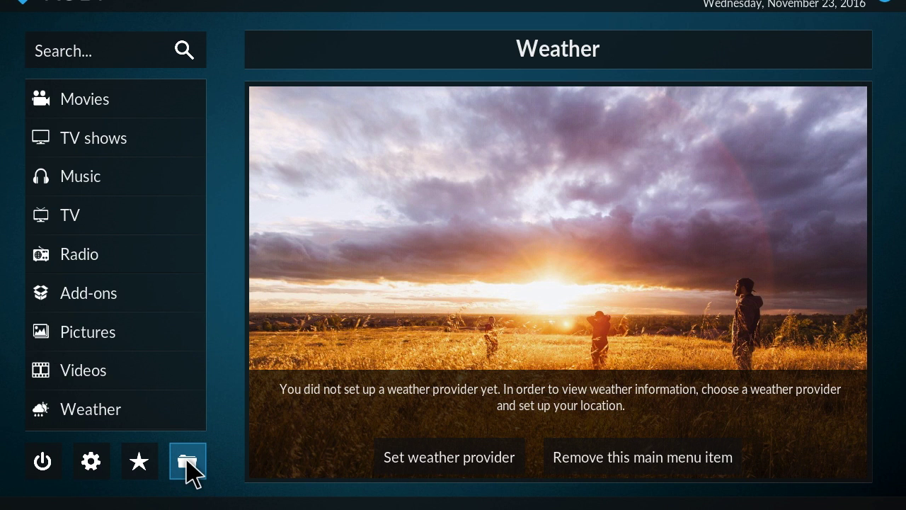
{"action": "left_click", "coordinate": [187, 462]}
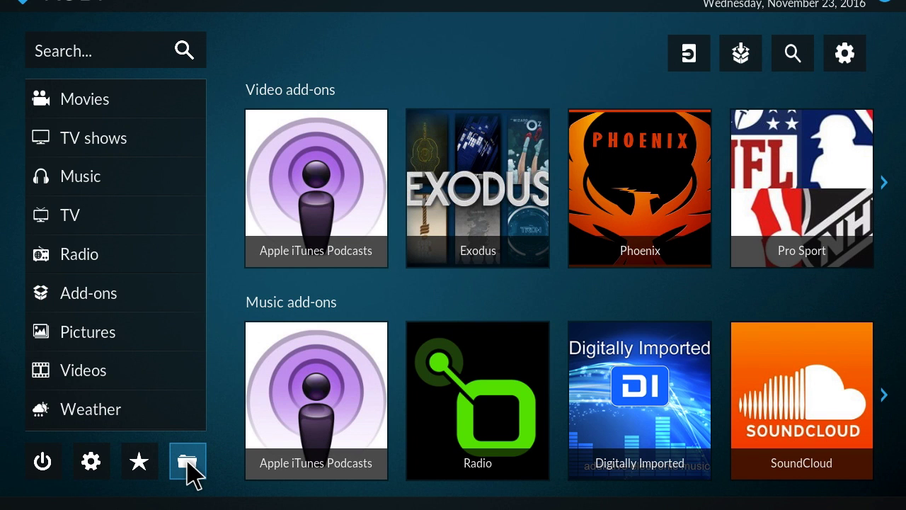
{"action": "left_click", "coordinate": [188, 464]}
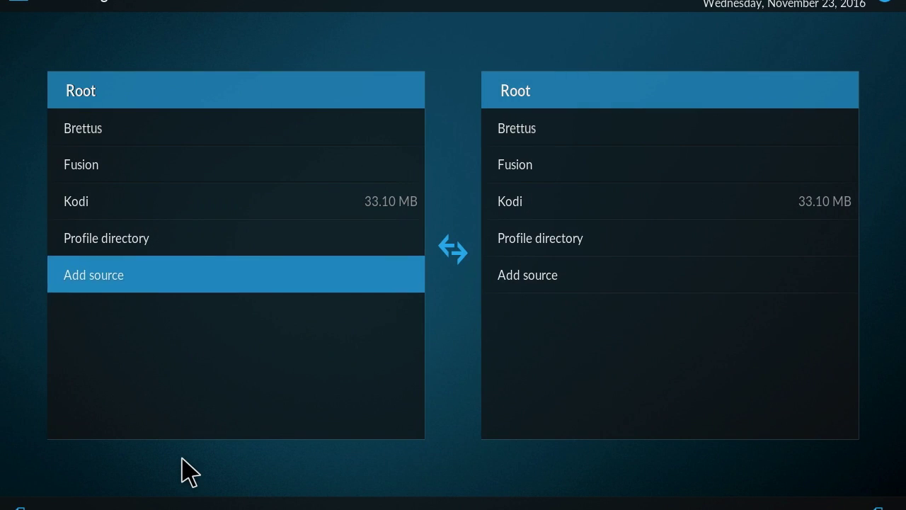
{"action": "left_click", "coordinate": [197, 276]}
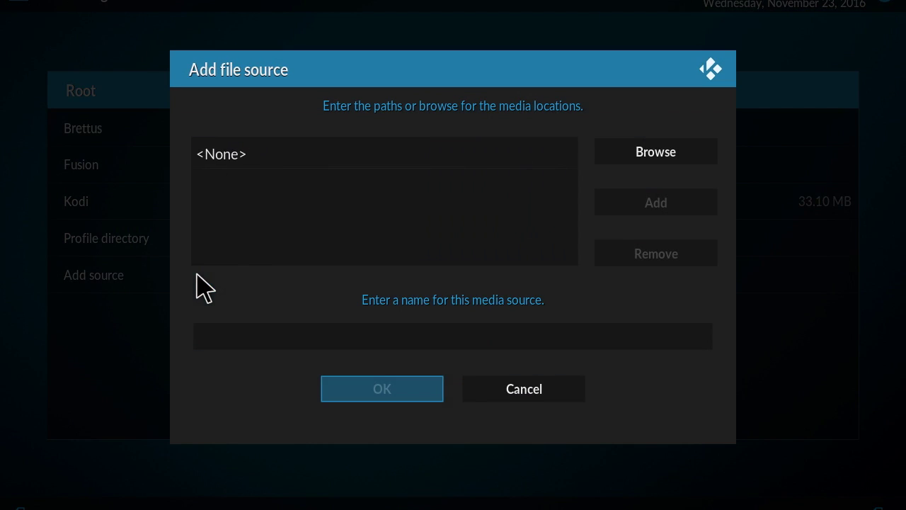
{"action": "left_click", "coordinate": [369, 165]}
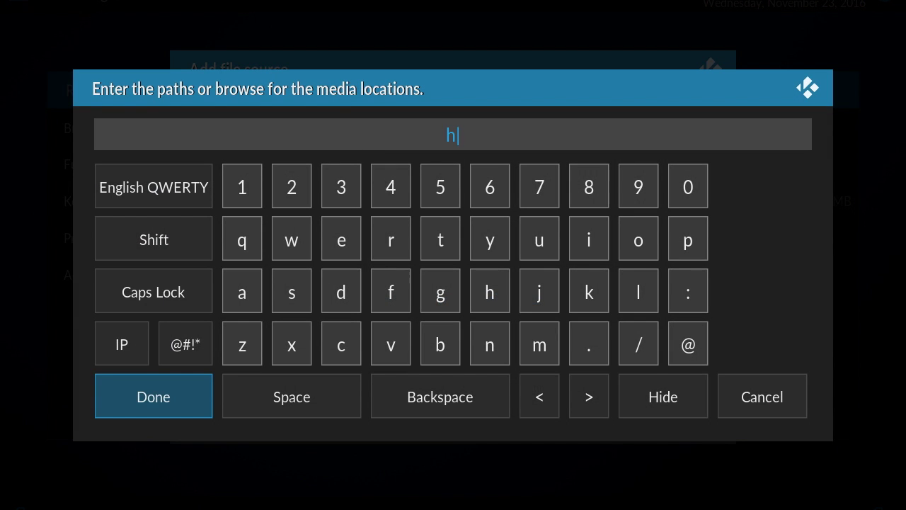
{"action": "type", "text": "ttp://fusion."}
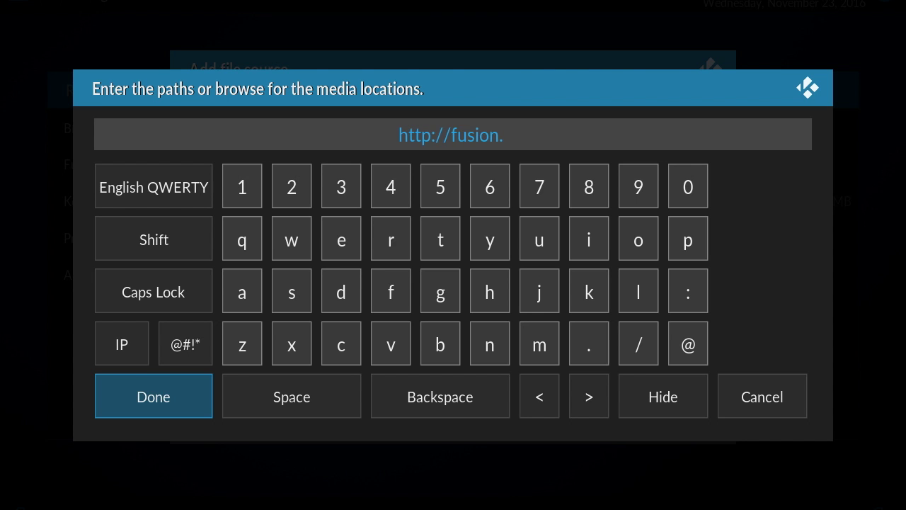
{"action": "type", "text": "tvaddons.ag"}
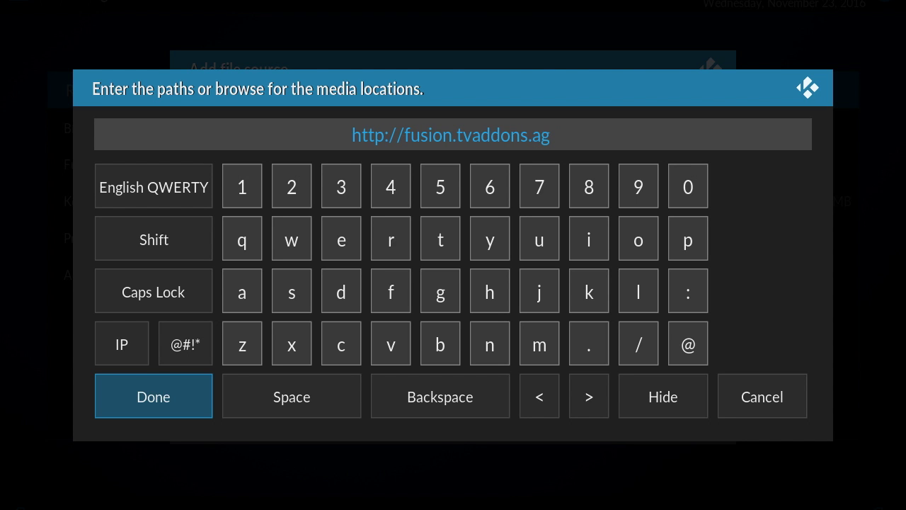
{"action": "left_click", "coordinate": [164, 391]}
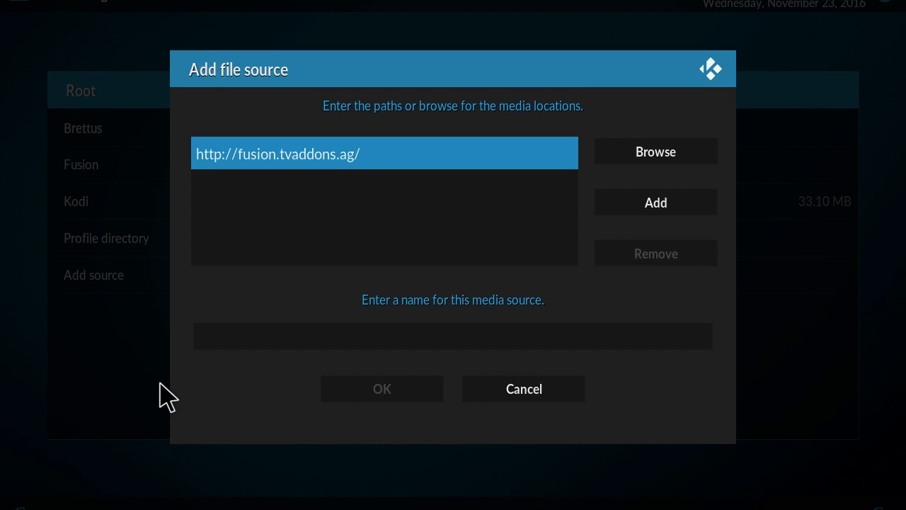
Step: Name the new media source Fusion and save it
{"action": "left_click", "coordinate": [298, 340]}
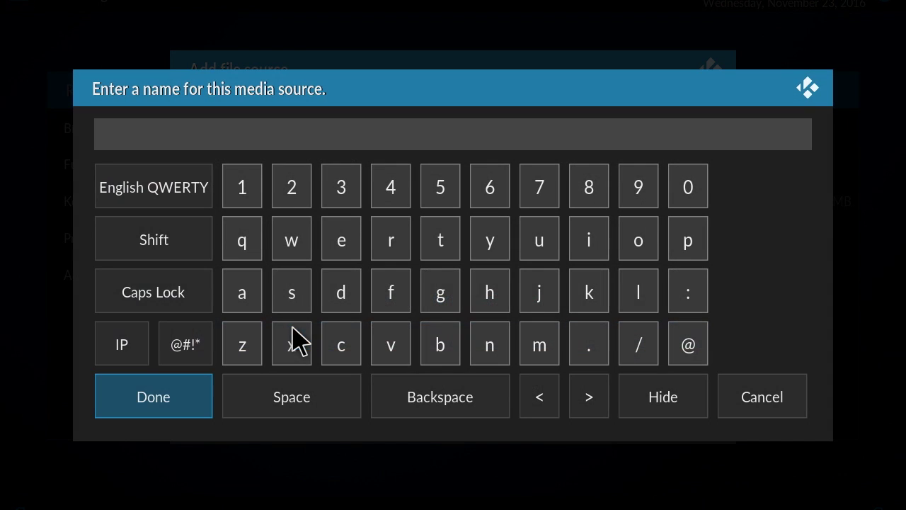
{"action": "type", "text": "Fusion"}
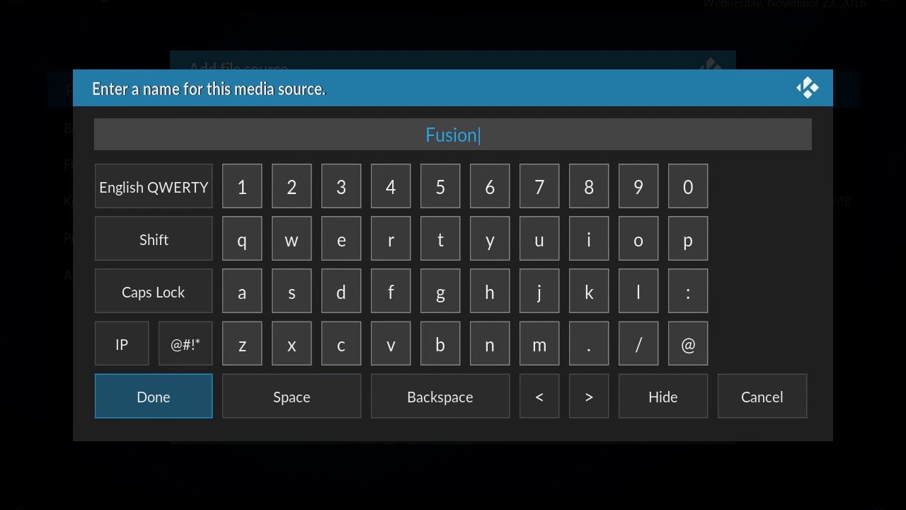
{"action": "left_click", "coordinate": [177, 388]}
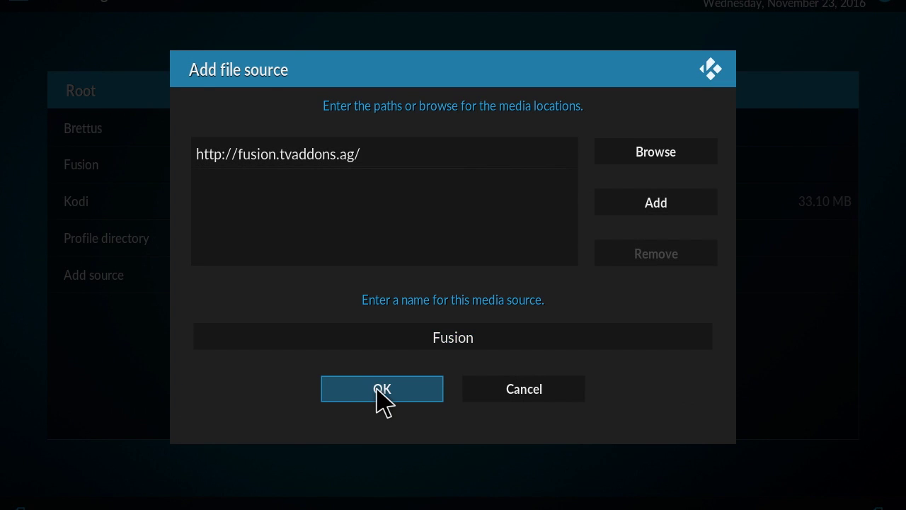
{"action": "left_click", "coordinate": [377, 393]}
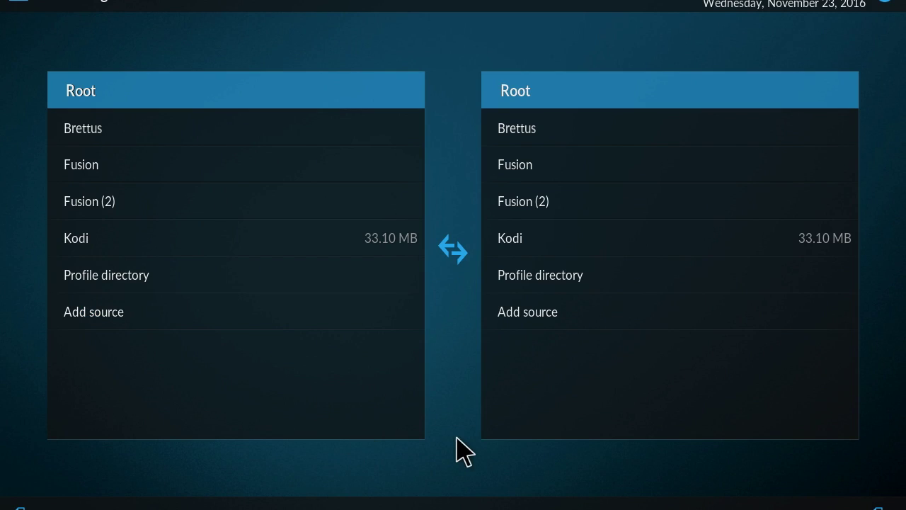
Step: Return to the home screen, open the add-on browser and try to install an add-on from a zip file
{"action": "key", "text": "Escape"}
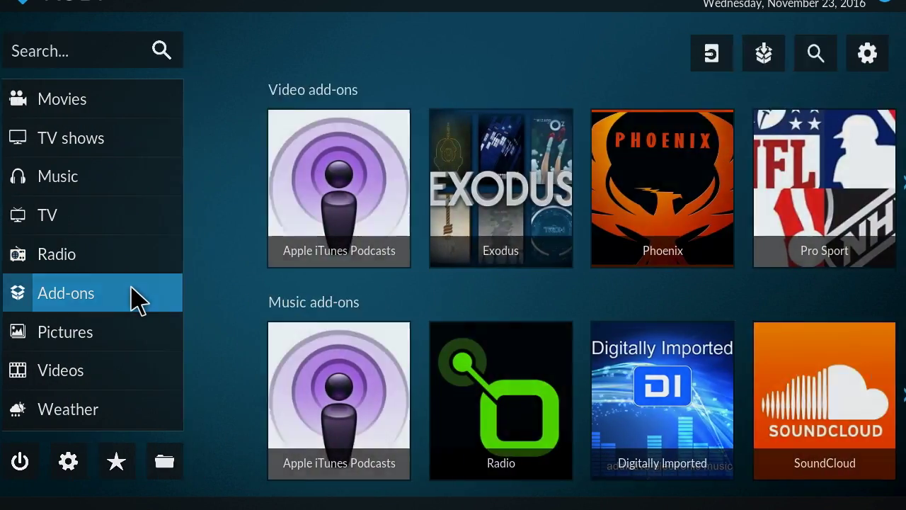
{"action": "left_click", "coordinate": [135, 297]}
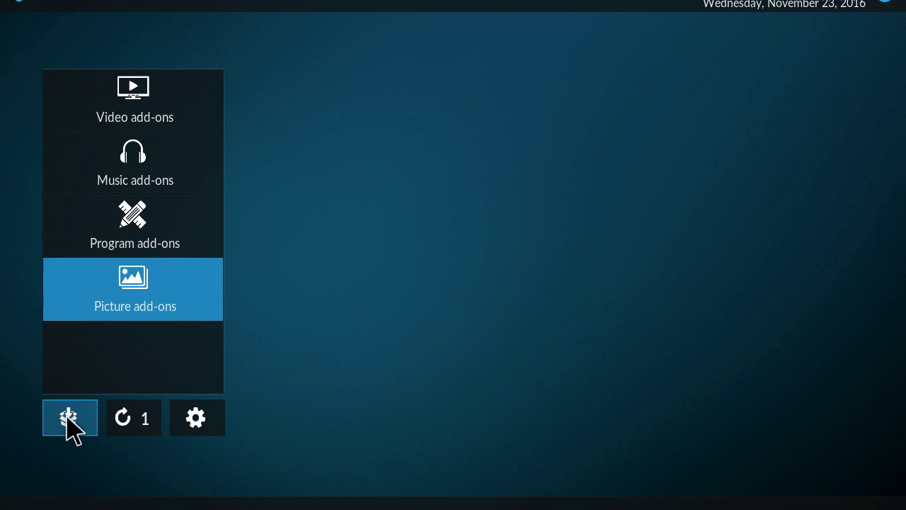
{"action": "left_click", "coordinate": [68, 419]}
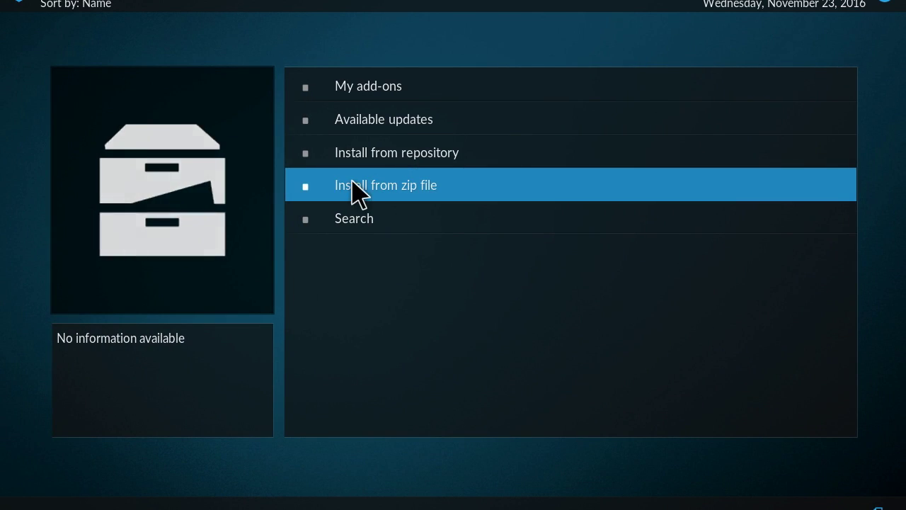
{"action": "left_click", "coordinate": [381, 188]}
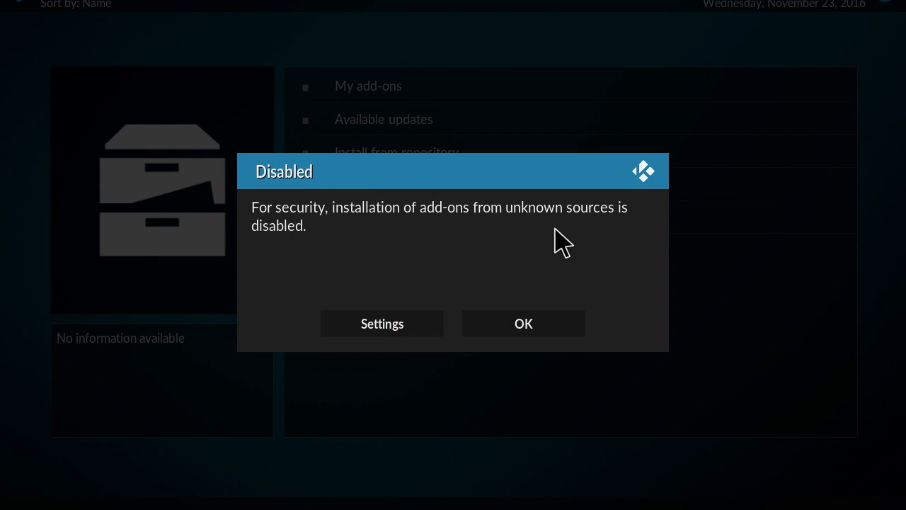
Step: Allow add-on installation from unknown sources in the add-on settings, accept the warning and return to the add-on browser
{"action": "left_click", "coordinate": [375, 327]}
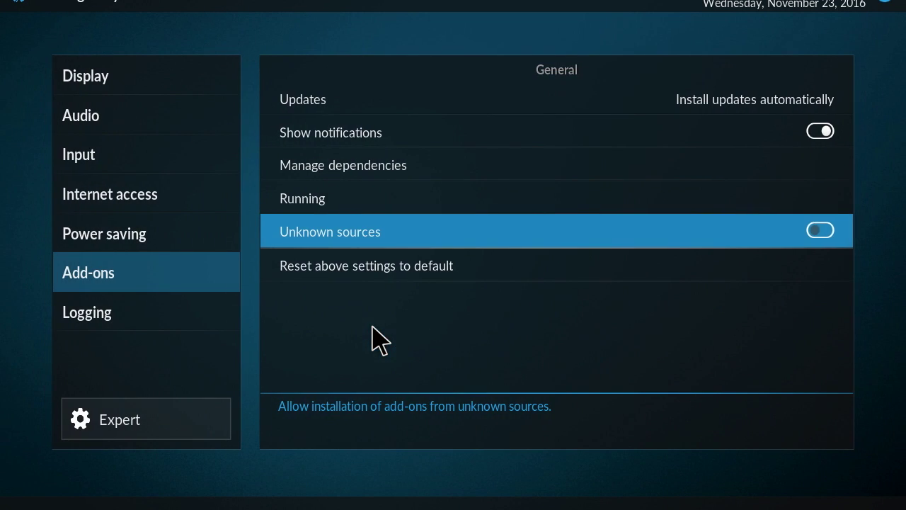
{"action": "left_click", "coordinate": [832, 230]}
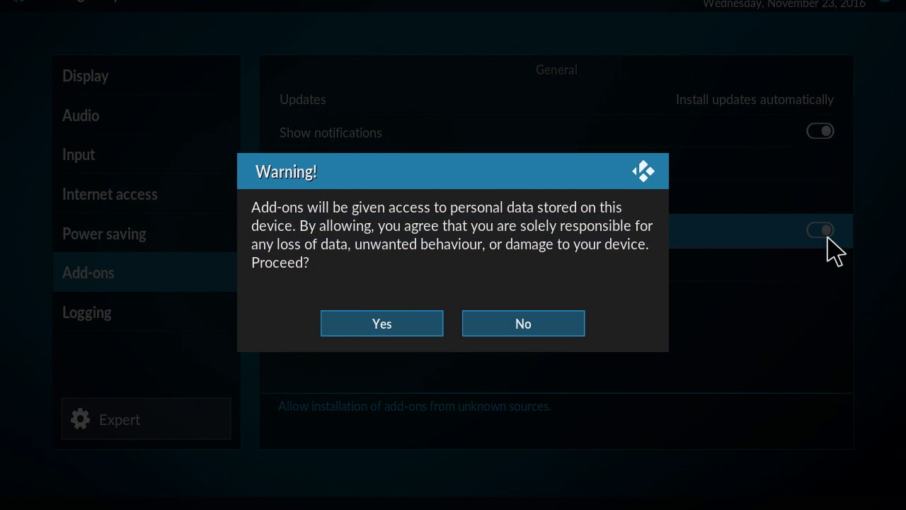
{"action": "left_click", "coordinate": [383, 324]}
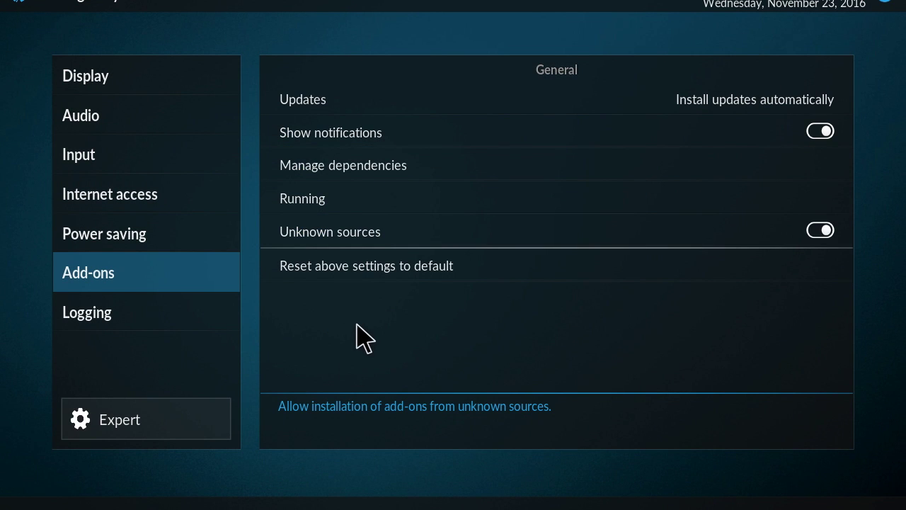
{"action": "key", "text": "Escape"}
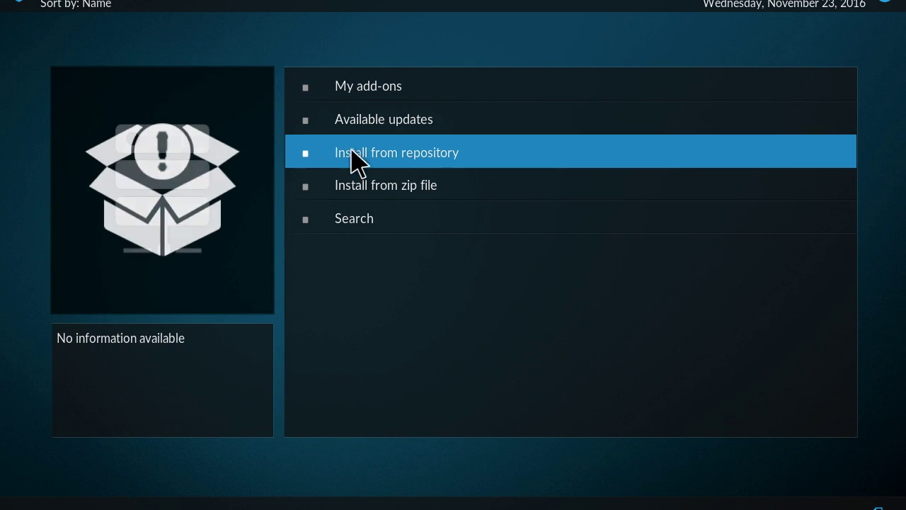
Step: Install plugin.video.hubwizard-1.2.0.zip from the start-here folder of the Fusion (2) source
{"action": "left_click", "coordinate": [360, 179]}
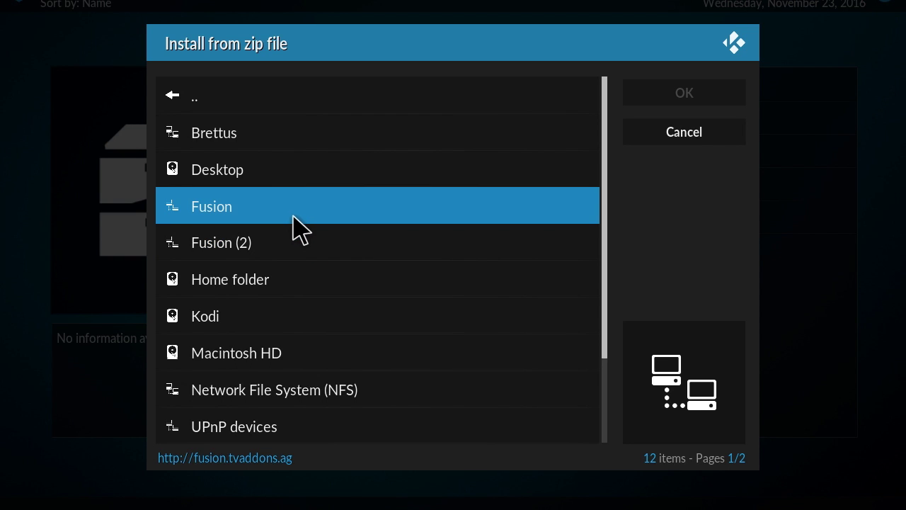
{"action": "left_click", "coordinate": [289, 242]}
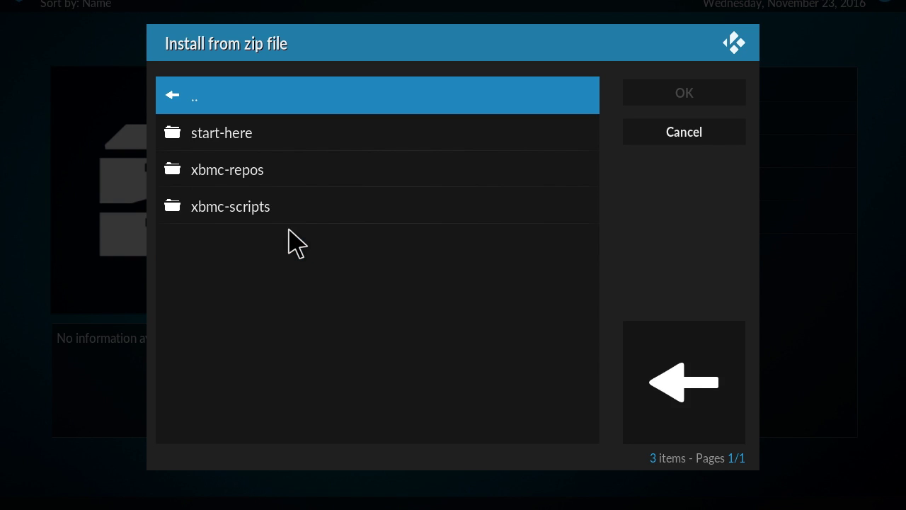
{"action": "left_click", "coordinate": [269, 140]}
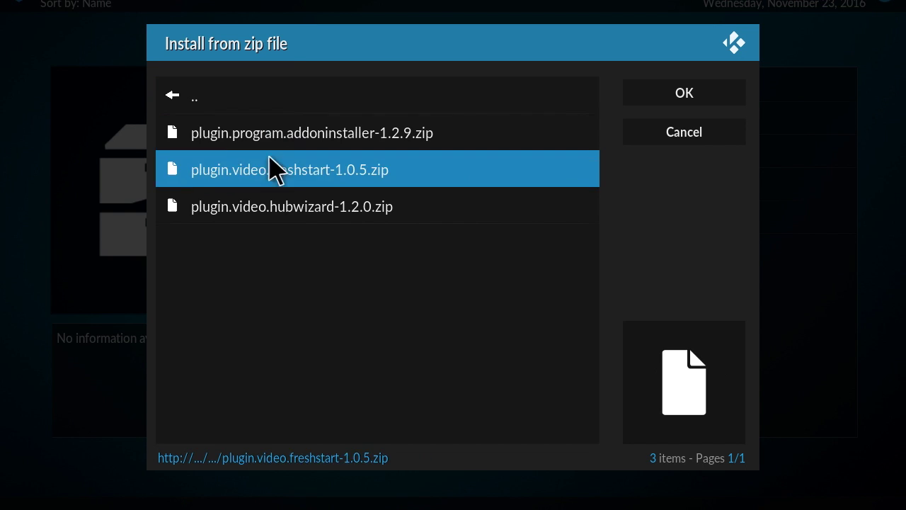
{"action": "left_click", "coordinate": [271, 202]}
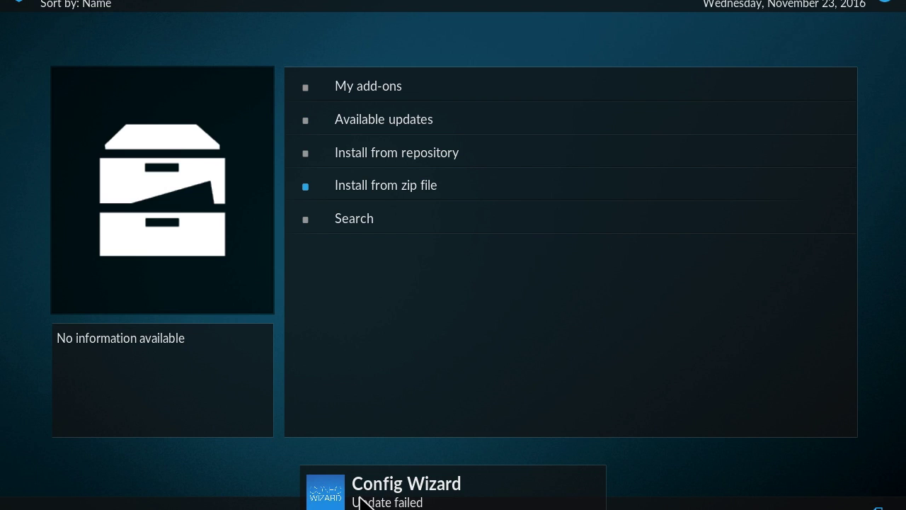
Step: Run the Config Wizard program add-on for MAC, accept the TVADDONS.AG add-on customization and return to the home screen
{"action": "right_click", "coordinate": [418, 443]}
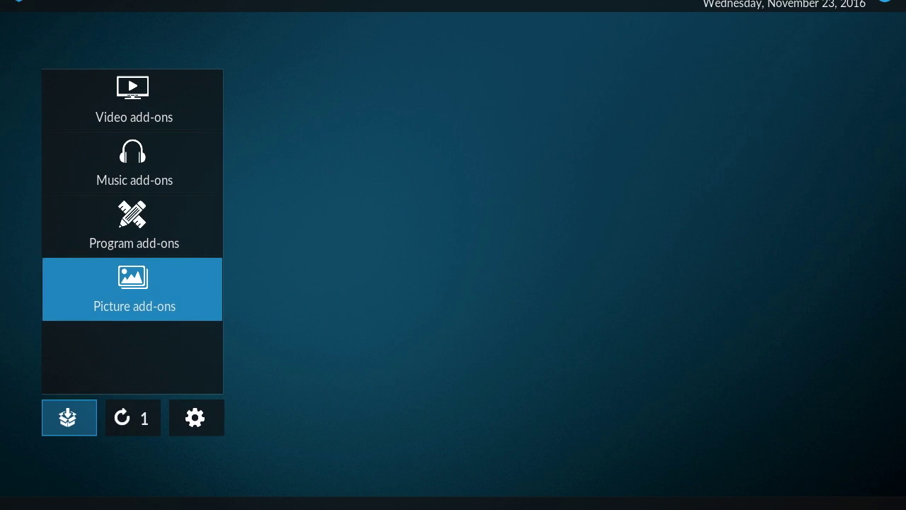
{"action": "mouse_move", "coordinate": [198, 233]}
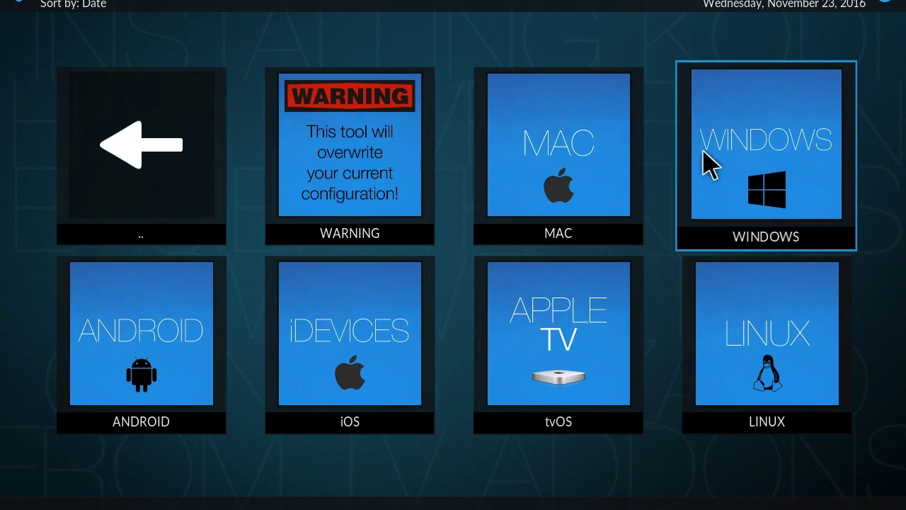
{"action": "left_click", "coordinate": [578, 198]}
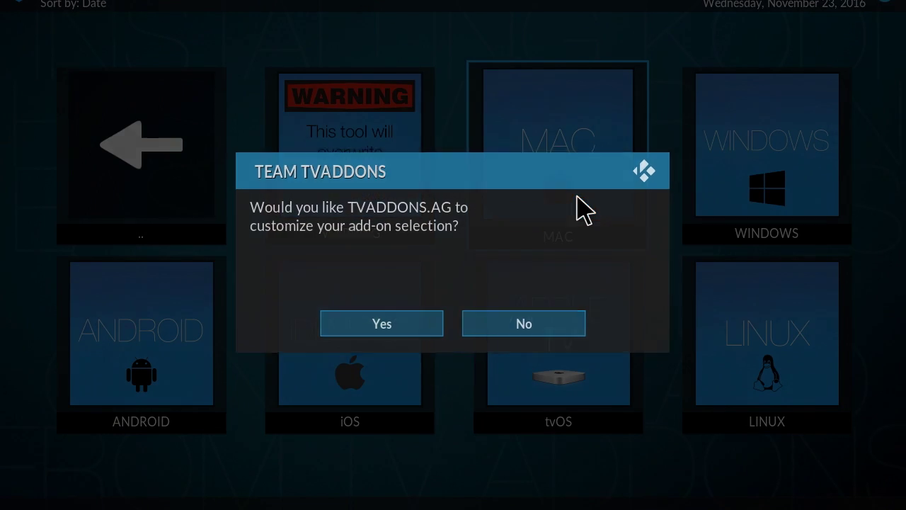
{"action": "left_click", "coordinate": [376, 327]}
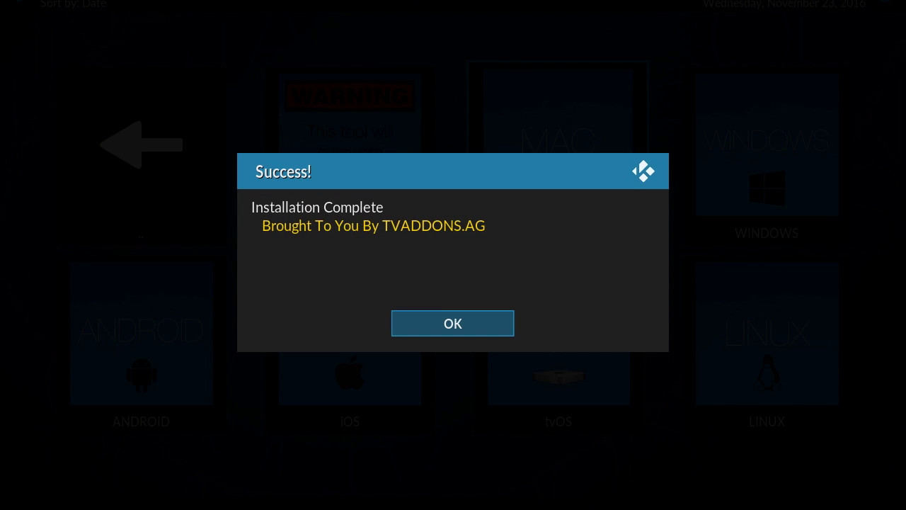
{"action": "left_click", "coordinate": [458, 318]}
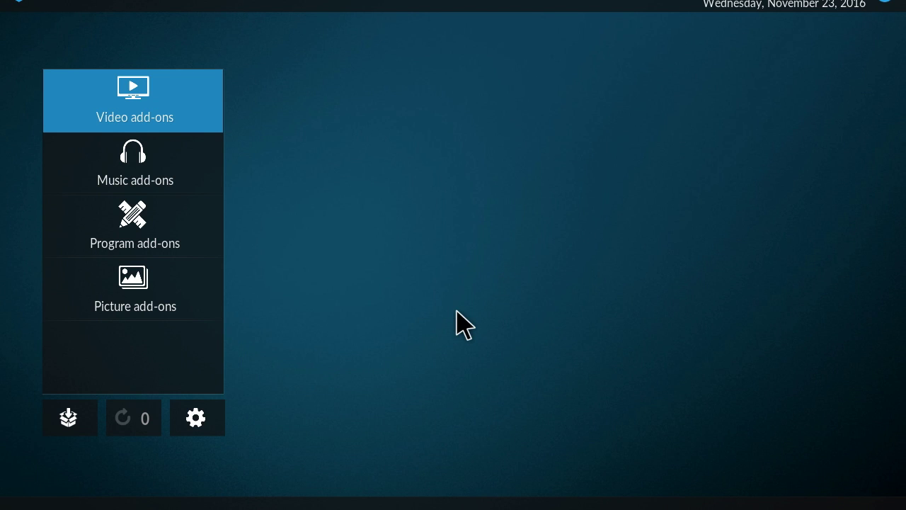
{"action": "key", "text": "Escape"}
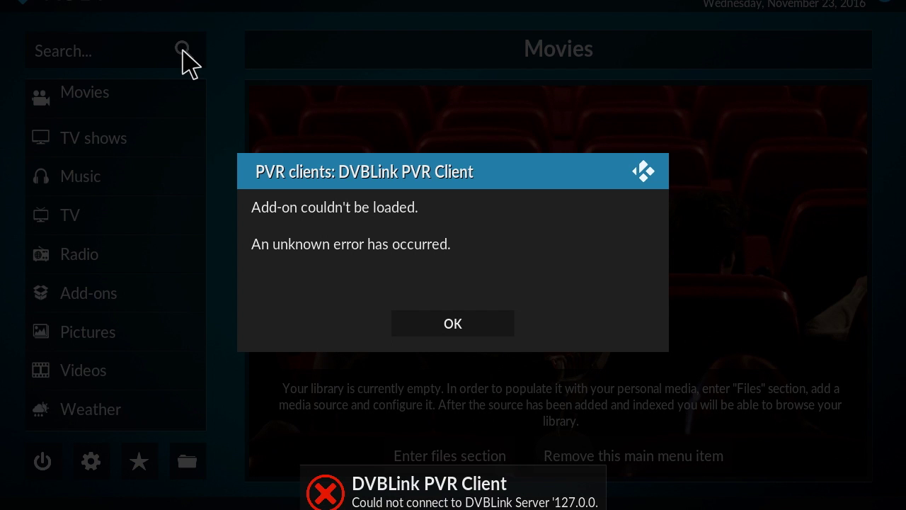
{"action": "left_click", "coordinate": [461, 326]}
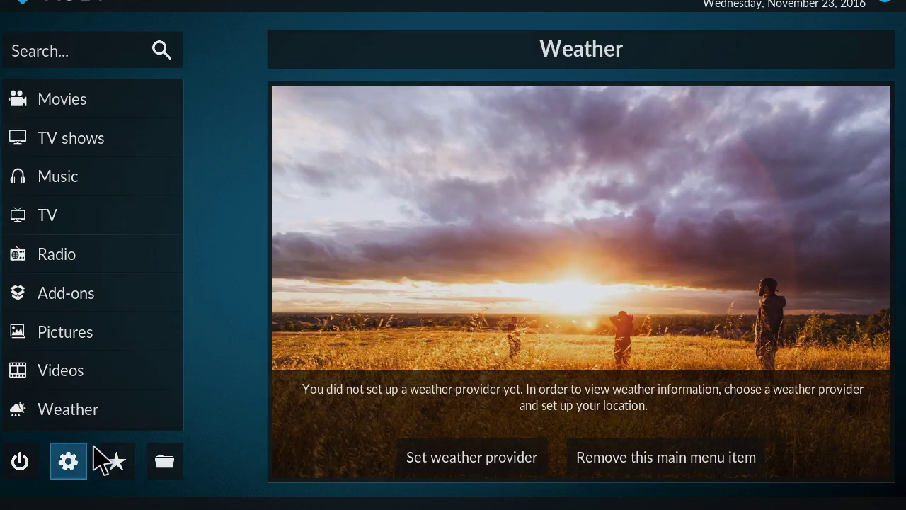
Step: Look through the TV settings, system settings, file manager and favourites, starting from the home screen
{"action": "left_click", "coordinate": [93, 447]}
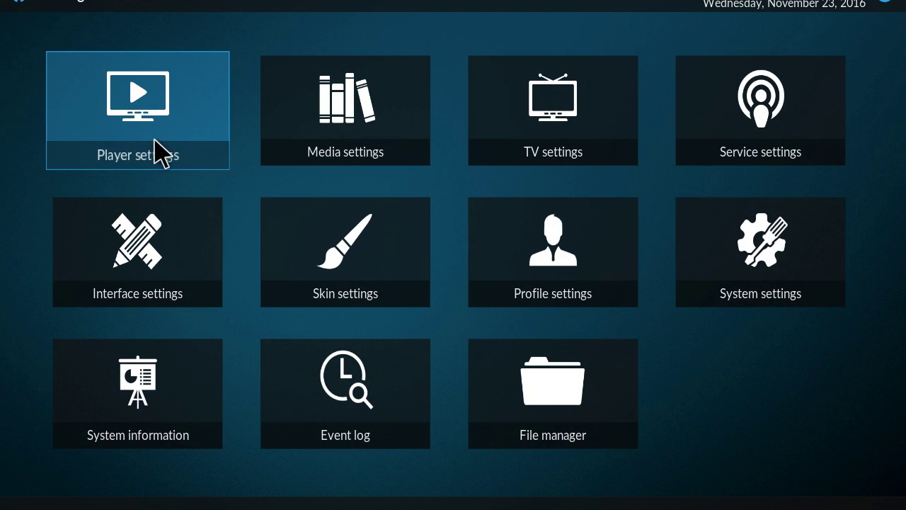
{"action": "left_click", "coordinate": [584, 138]}
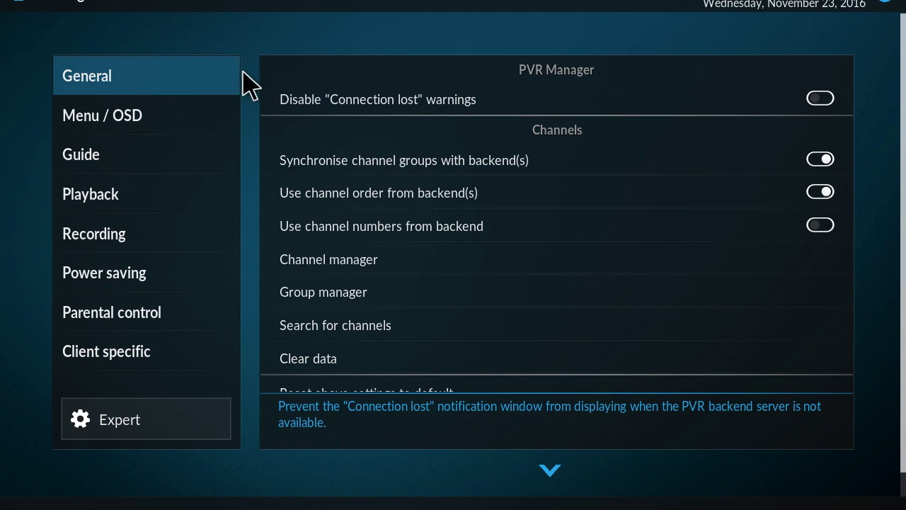
{"action": "key", "text": "Escape"}
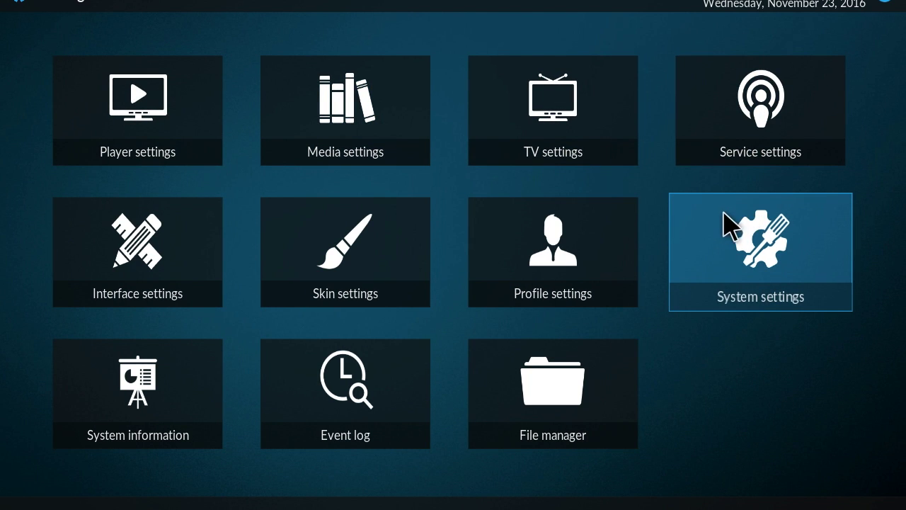
{"action": "left_click", "coordinate": [729, 251]}
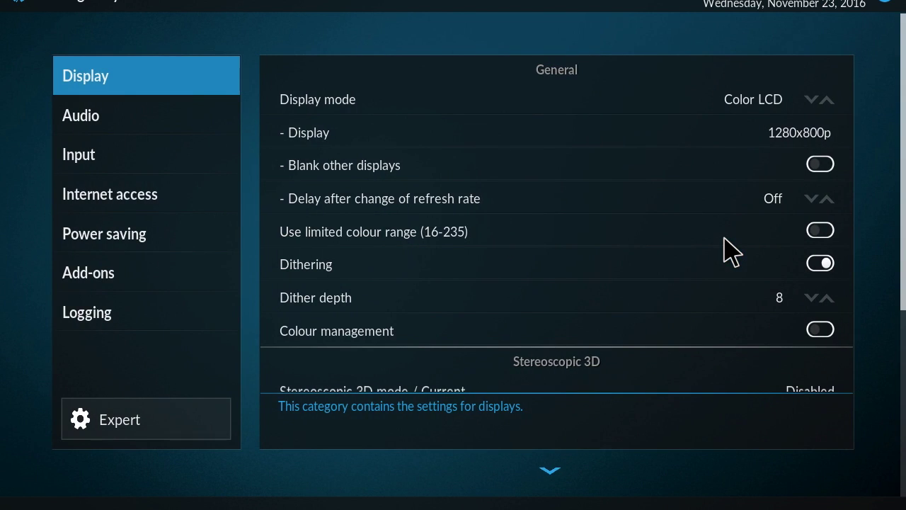
{"action": "key", "text": "Escape"}
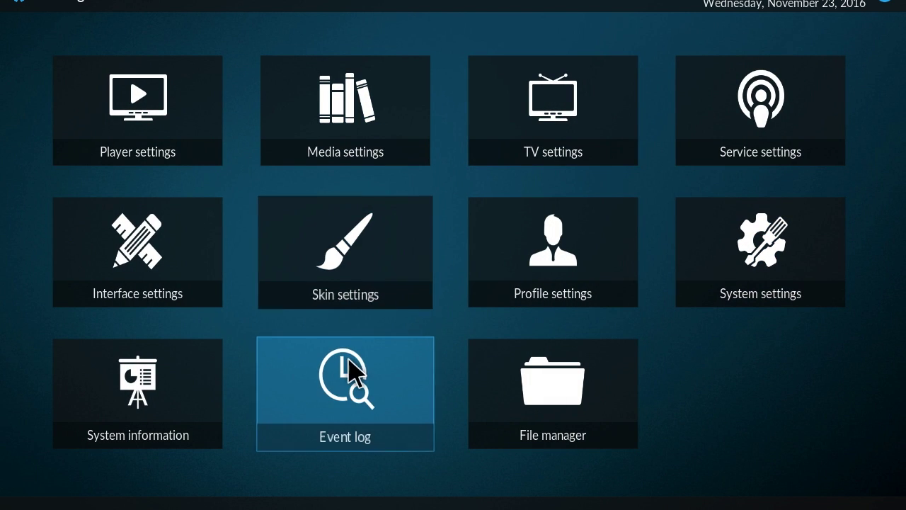
{"action": "left_click", "coordinate": [535, 407]}
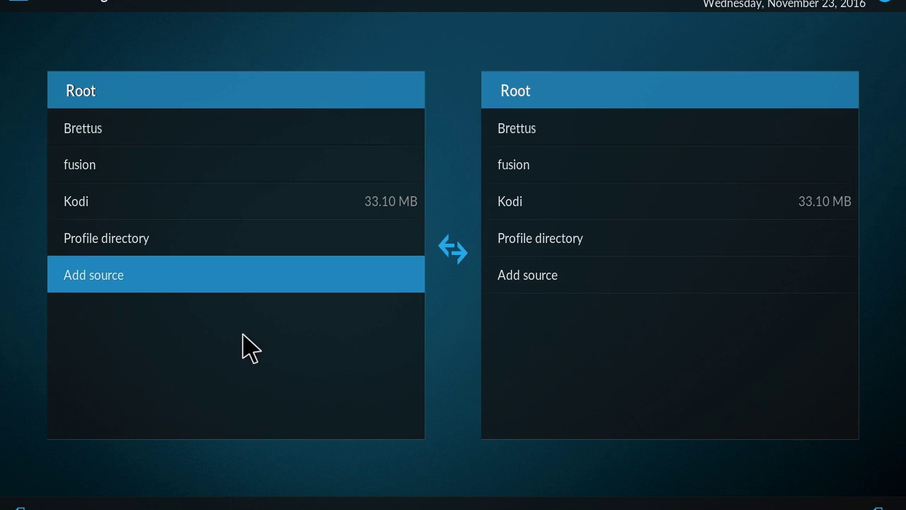
{"action": "key", "text": "Escape"}
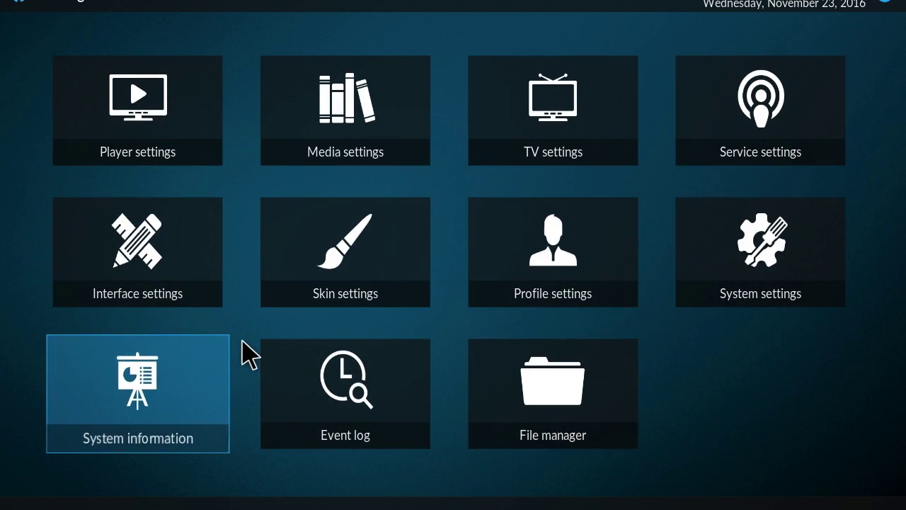
{"action": "key", "text": "Up"}
{"action": "key", "text": "Return"}
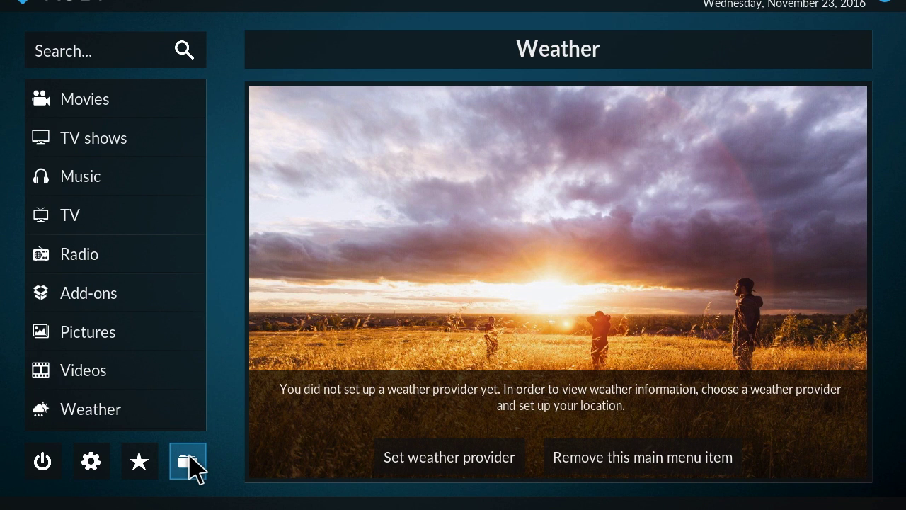
{"action": "left_click", "coordinate": [140, 462]}
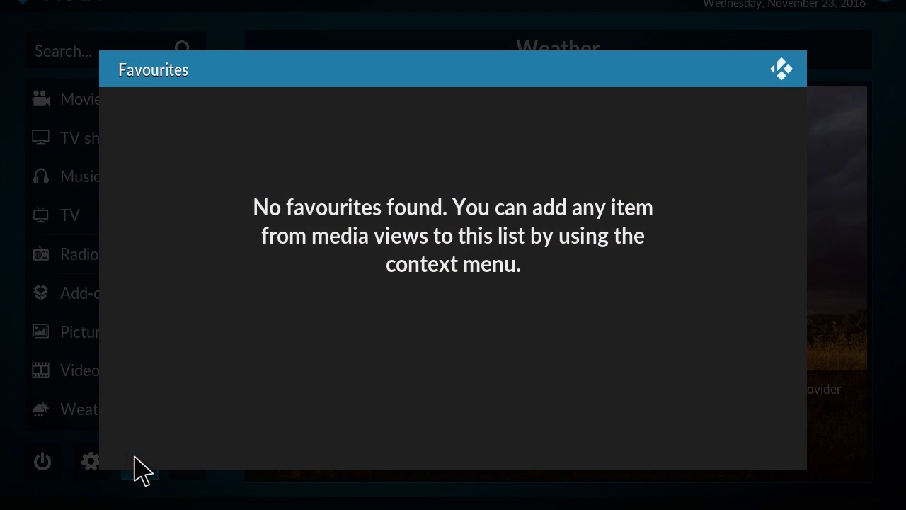
{"action": "left_click", "coordinate": [784, 69]}
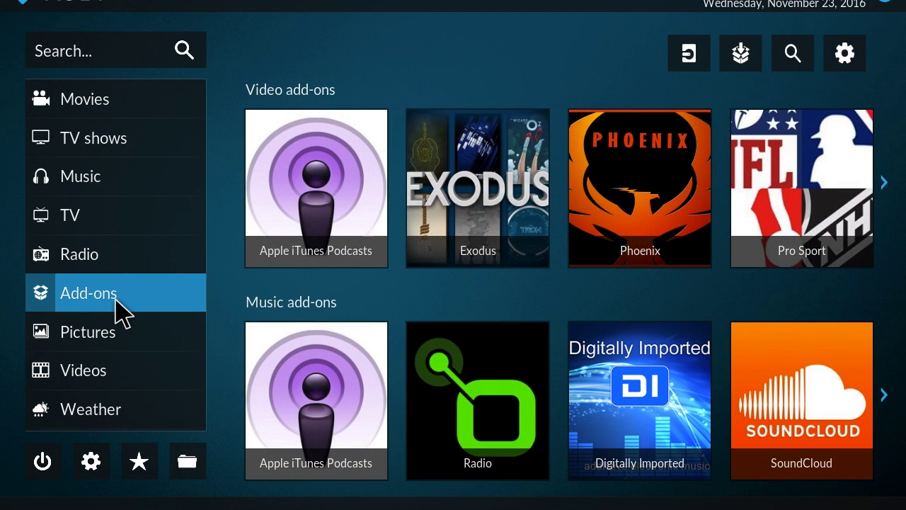
Step: Browse the full list of installed video add-ons and return to the add-ons overview
{"action": "left_click", "coordinate": [122, 311]}
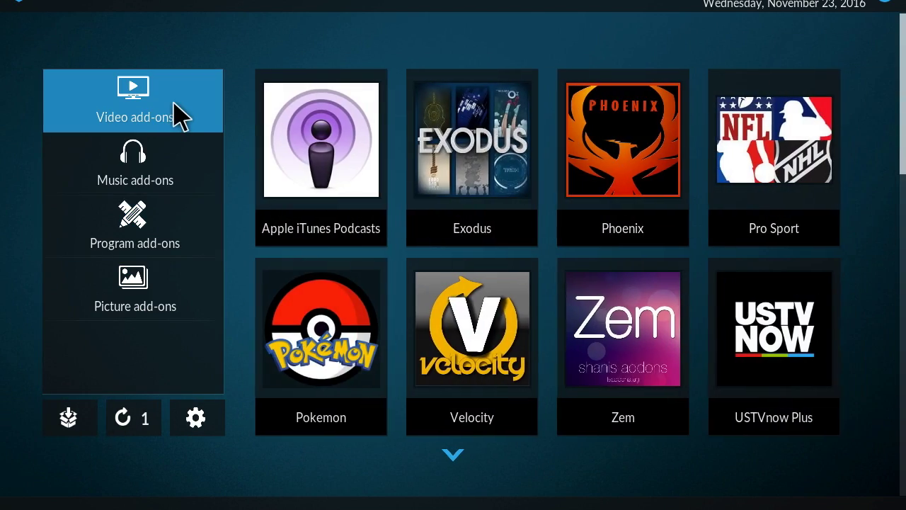
{"action": "left_click", "coordinate": [177, 117]}
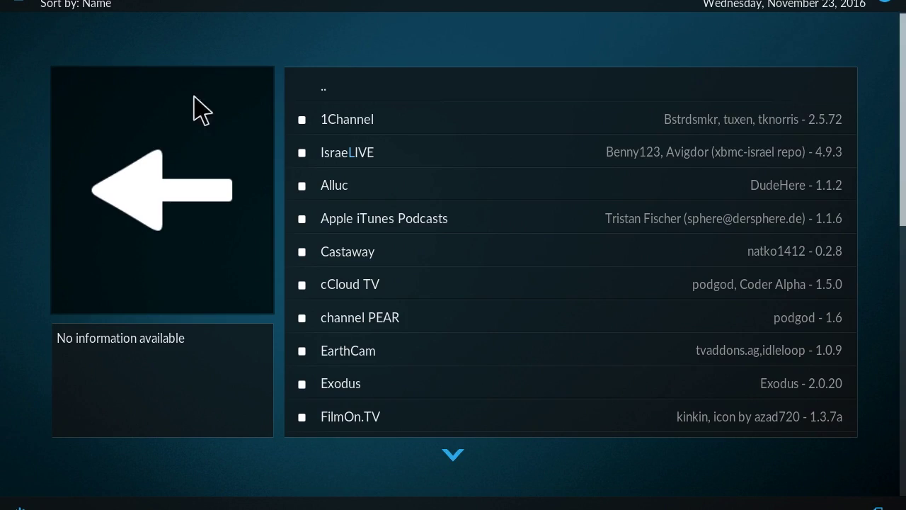
{"action": "scroll", "coordinate": [399, 152], "scroll_direction": "down", "scroll_amount": 14}
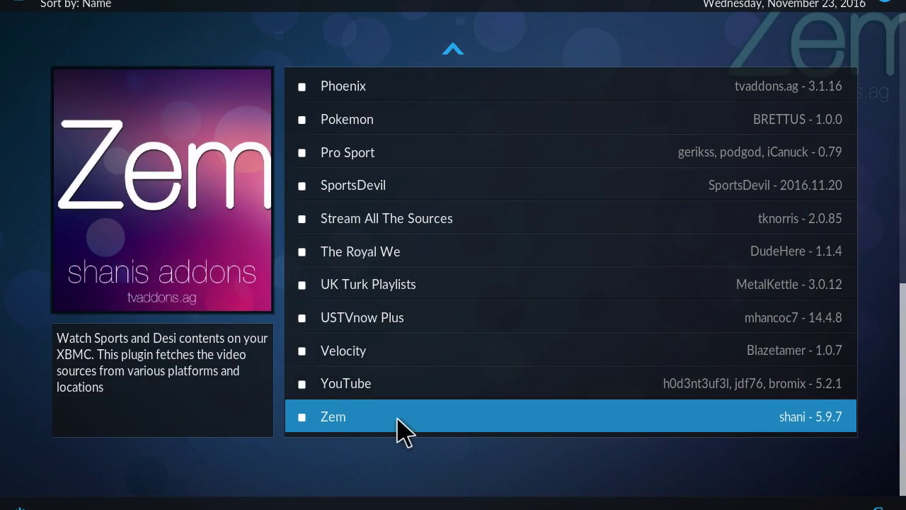
{"action": "scroll", "coordinate": [404, 266], "scroll_direction": "up", "scroll_amount": 15}
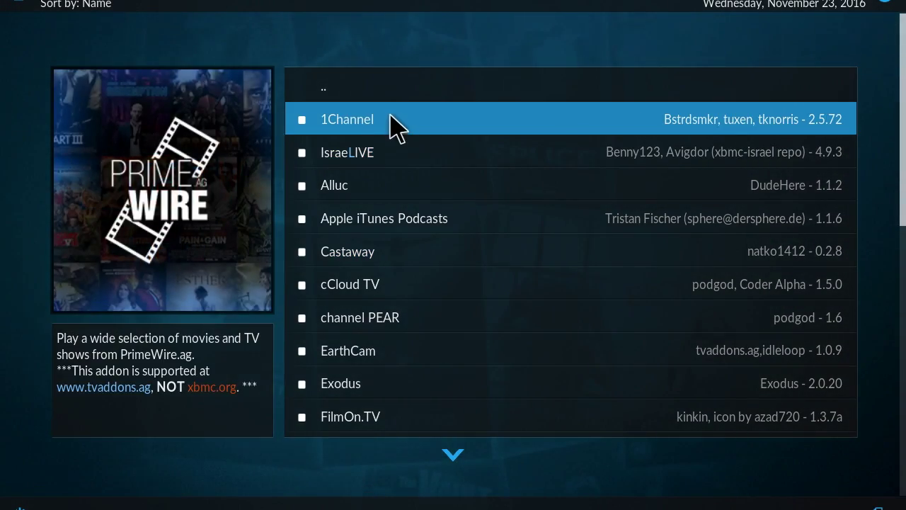
{"action": "left_click", "coordinate": [396, 101]}
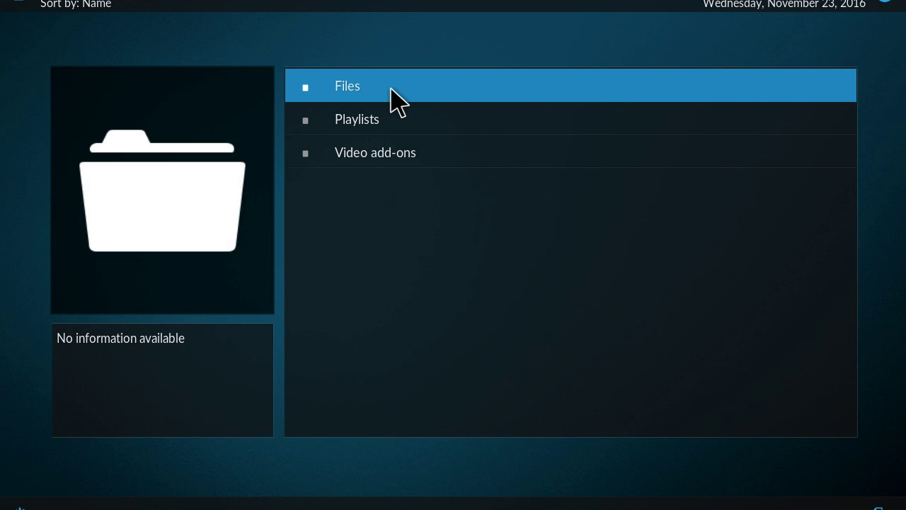
{"action": "right_click", "coordinate": [388, 101]}
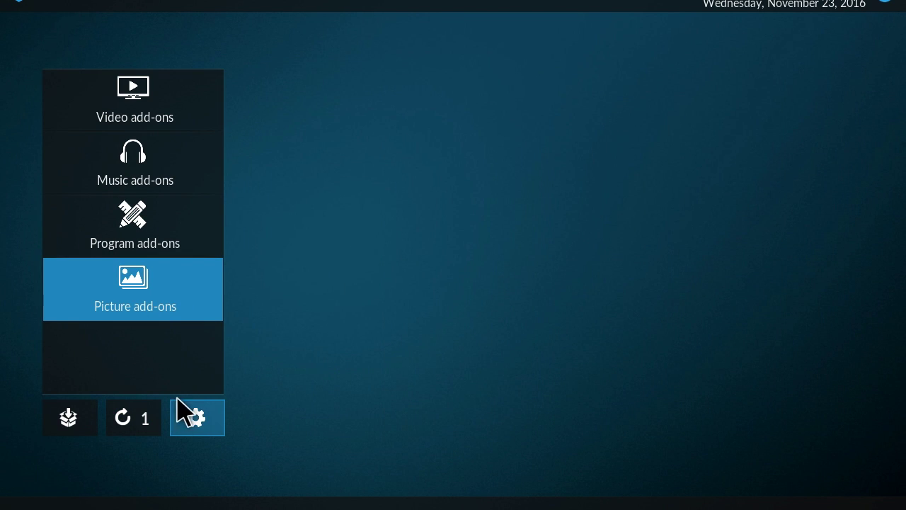
Step: Check the add-on system settings and view the categories under My add-ons in the add-on browser
{"action": "left_click", "coordinate": [197, 418]}
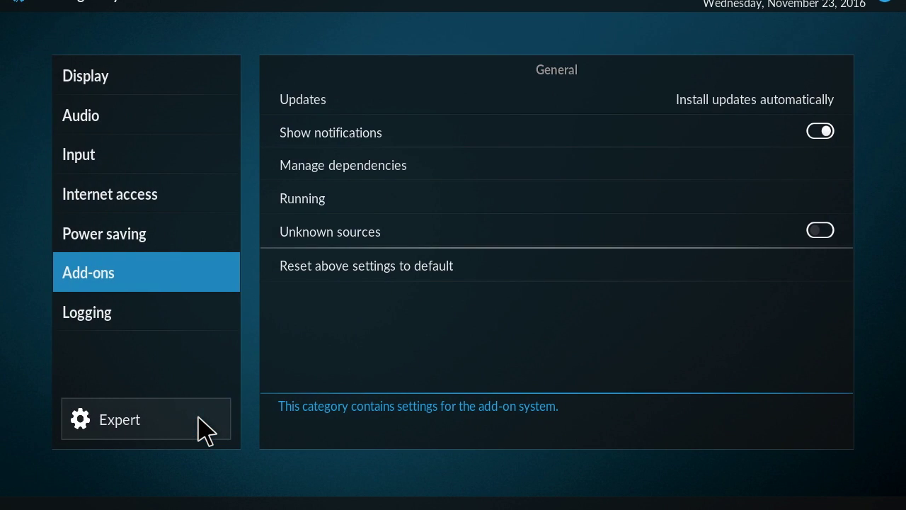
{"action": "key", "text": "Escape"}
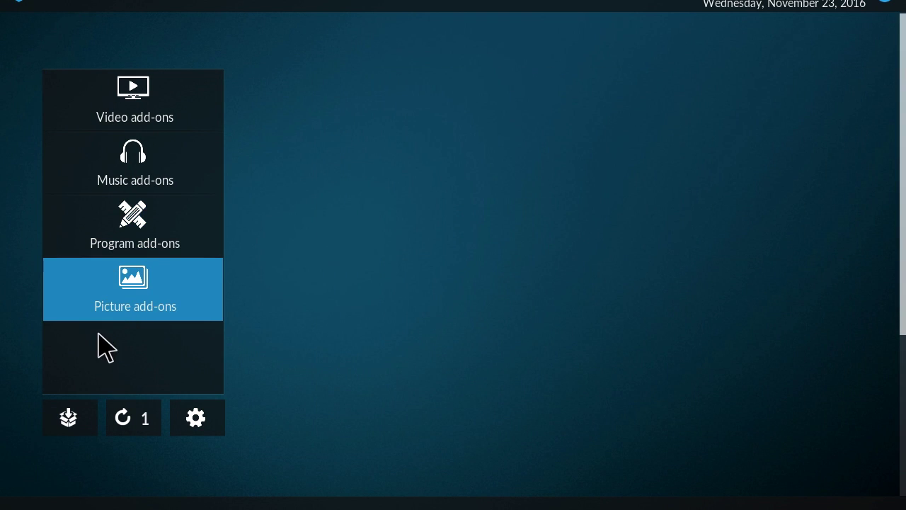
{"action": "left_click", "coordinate": [68, 418]}
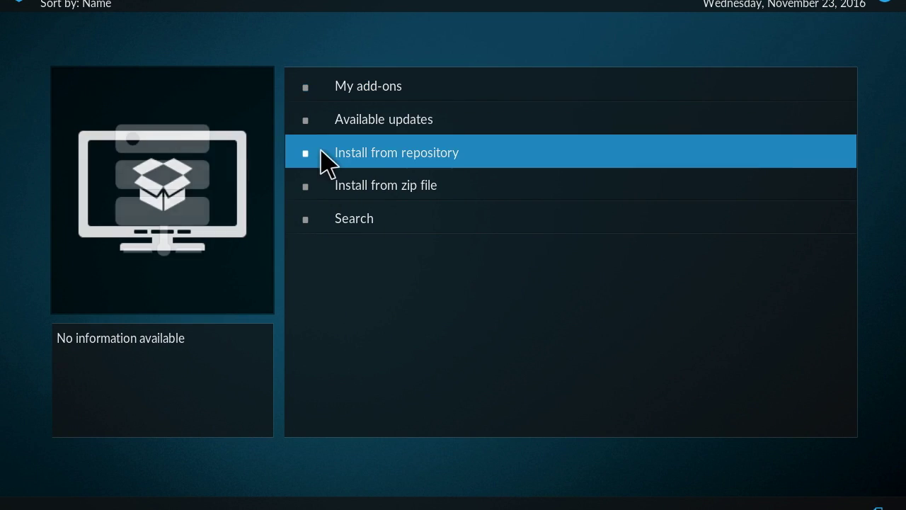
{"action": "left_click", "coordinate": [373, 85]}
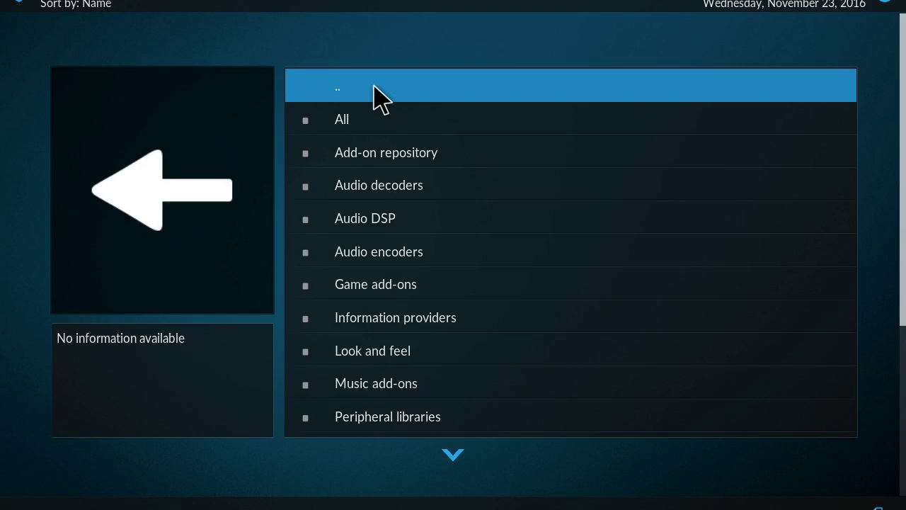
Step: Look through the complete list of installed add-ons under the All category of My add-ons
{"action": "left_click", "coordinate": [365, 120]}
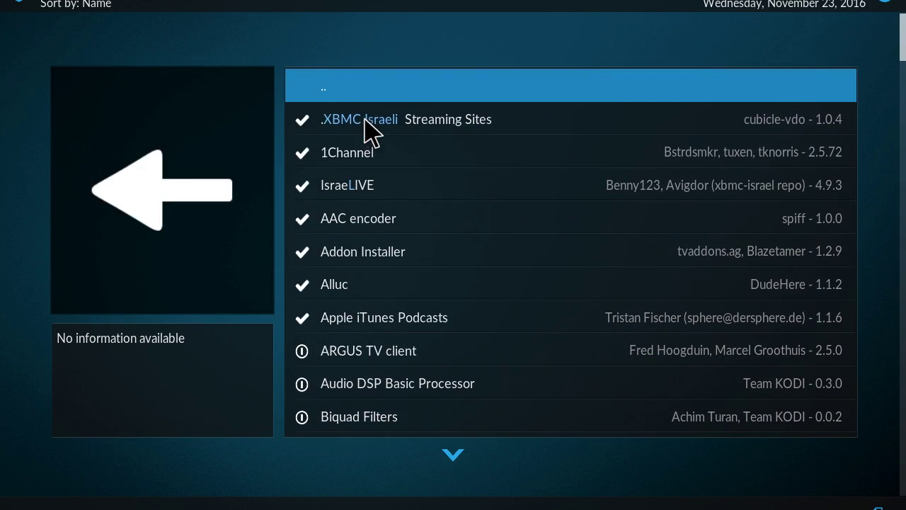
{"action": "scroll", "coordinate": [399, 197], "scroll_direction": "down", "scroll_amount": 7}
{"action": "scroll", "coordinate": [398, 204], "scroll_direction": "down", "scroll_amount": 14}
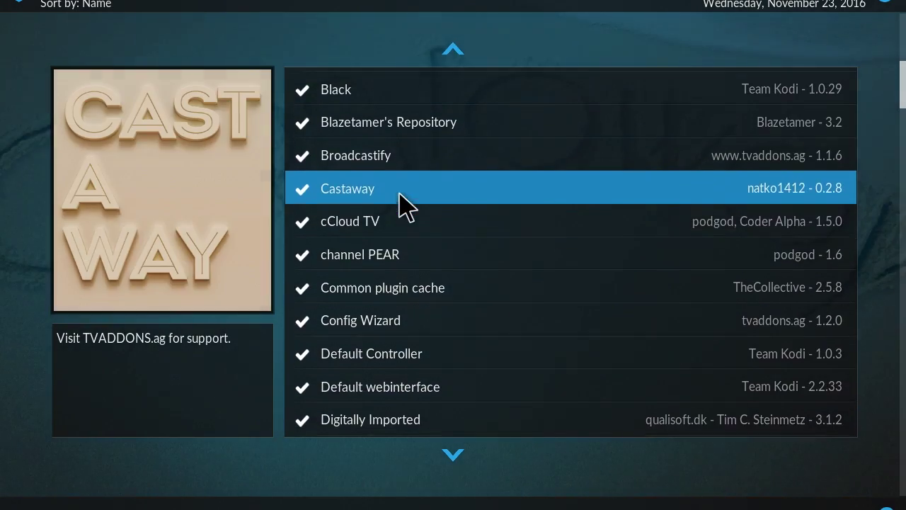
{"action": "scroll", "coordinate": [398, 204], "scroll_direction": "down", "scroll_amount": 6}
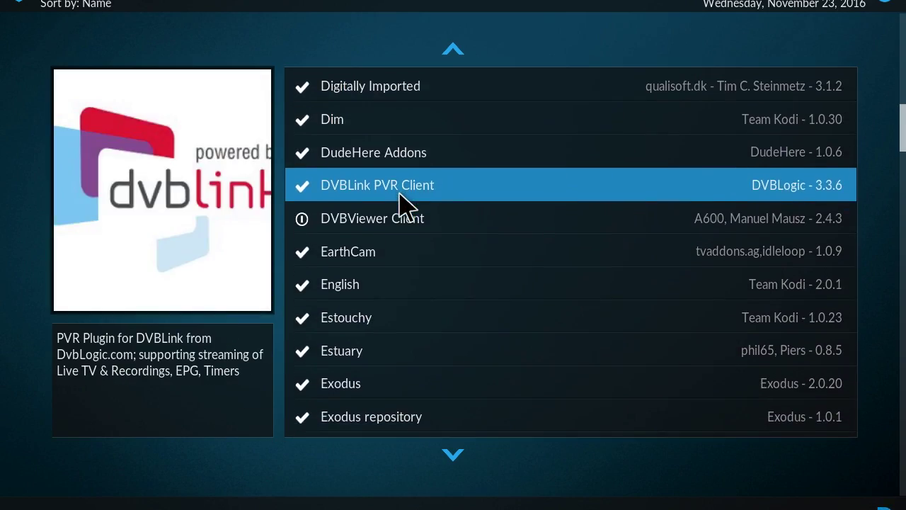
{"action": "scroll", "coordinate": [399, 205], "scroll_direction": "down", "scroll_amount": 9}
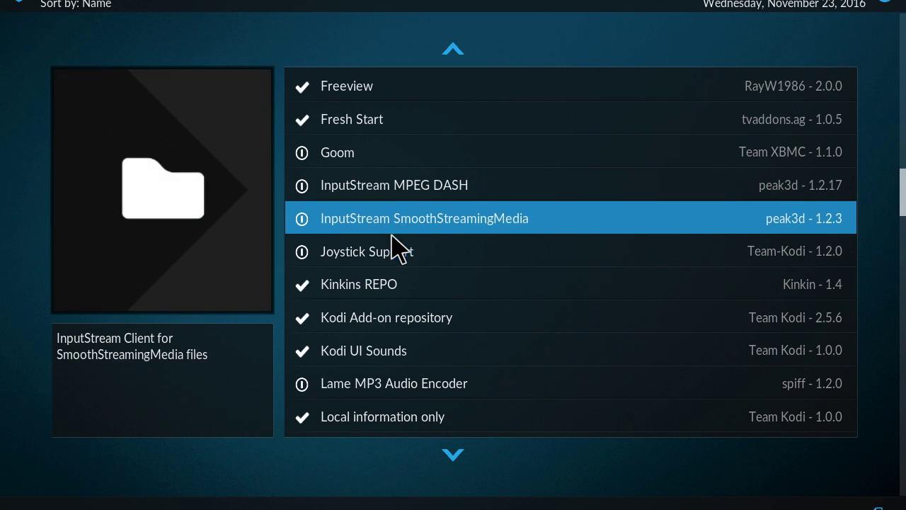
{"action": "scroll", "coordinate": [393, 241], "scroll_direction": "down", "scroll_amount": 4}
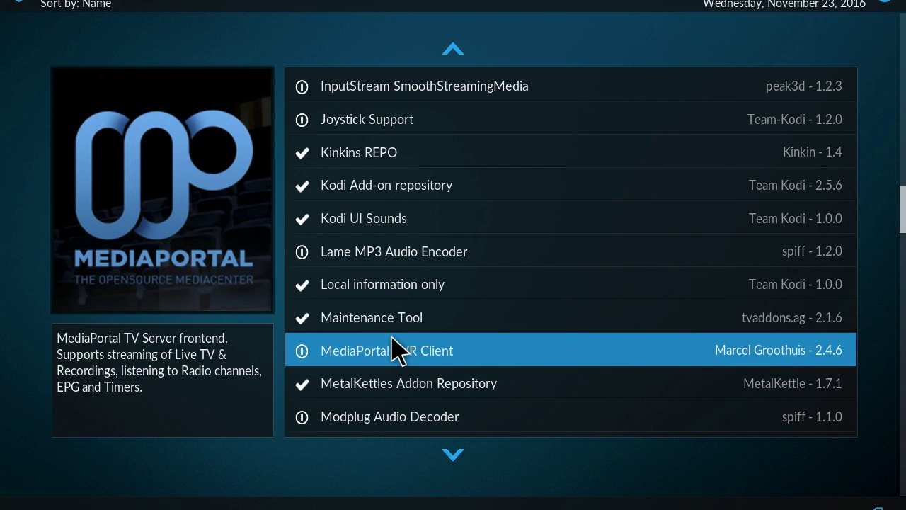
{"action": "scroll", "coordinate": [397, 350], "scroll_direction": "down", "scroll_amount": 4}
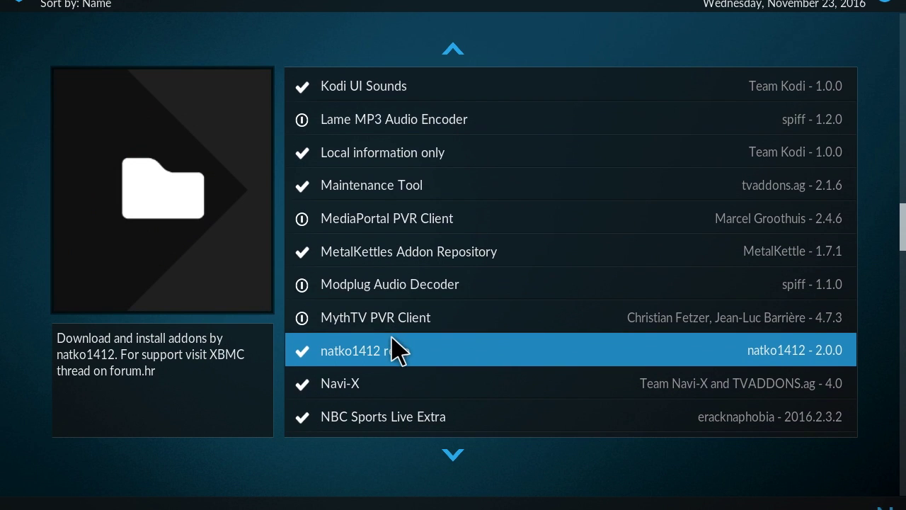
{"action": "scroll", "coordinate": [393, 361], "scroll_direction": "down", "scroll_amount": 3}
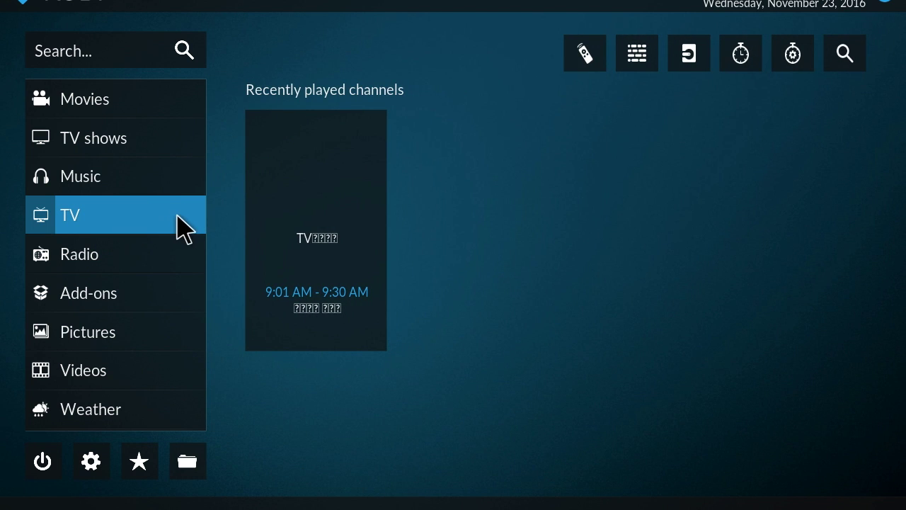
Step: Browse the TV channel list, try the MBC Bollywood channel and return to the home screen
{"action": "left_click", "coordinate": [169, 212]}
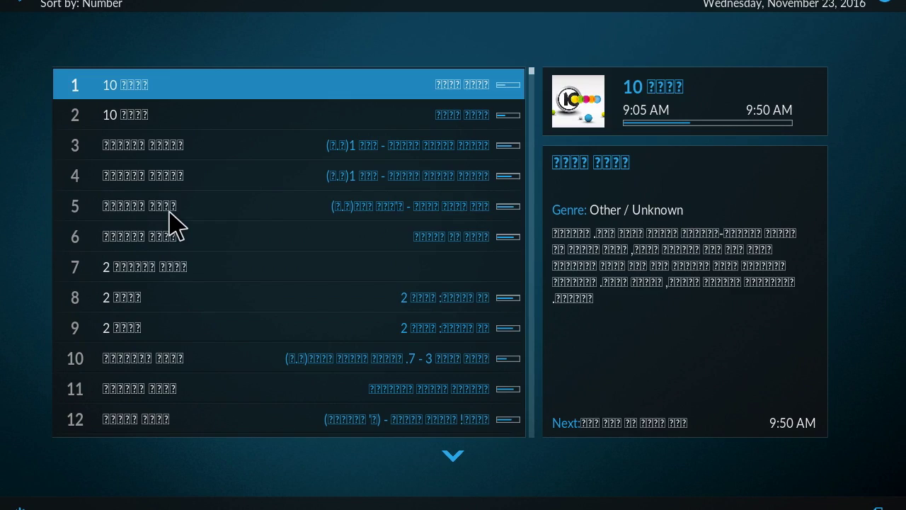
{"action": "scroll", "coordinate": [170, 213], "scroll_direction": "down", "scroll_amount": 20}
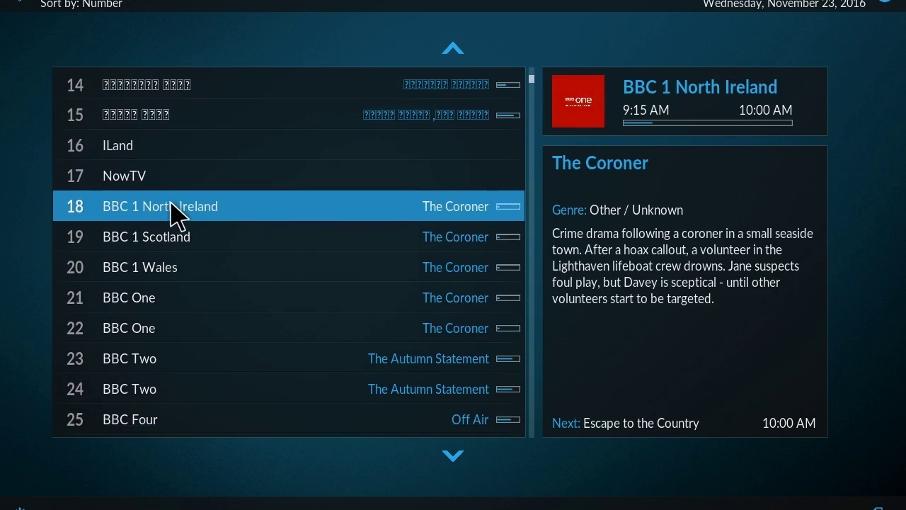
{"action": "scroll", "coordinate": [171, 202], "scroll_direction": "down", "scroll_amount": 11}
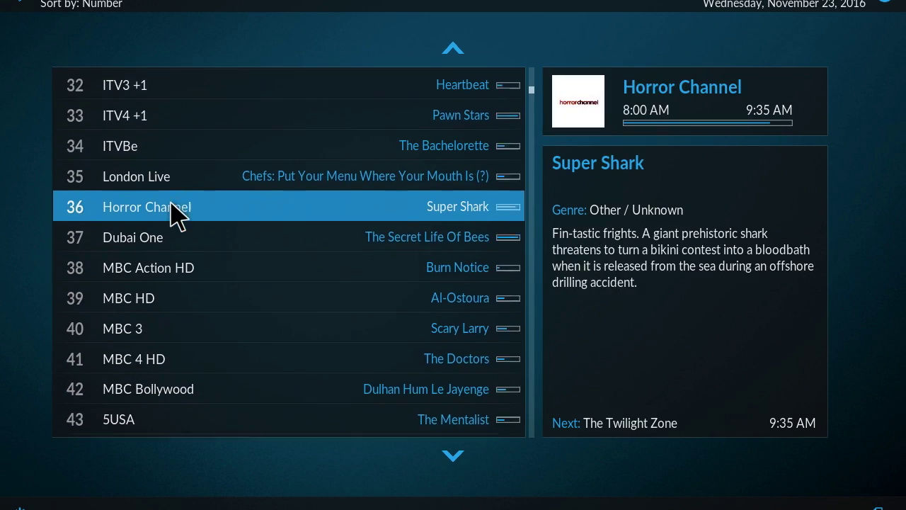
{"action": "scroll", "coordinate": [171, 213], "scroll_direction": "down", "scroll_amount": 4}
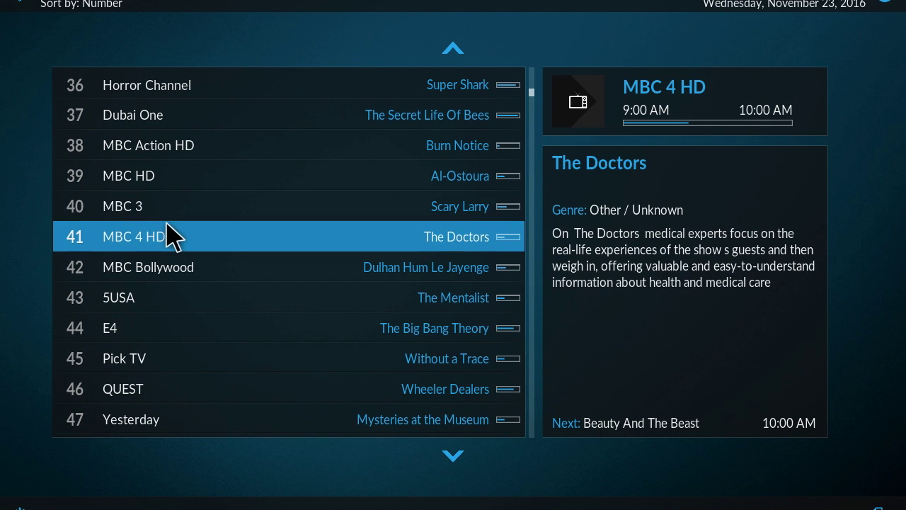
{"action": "left_click", "coordinate": [161, 269]}
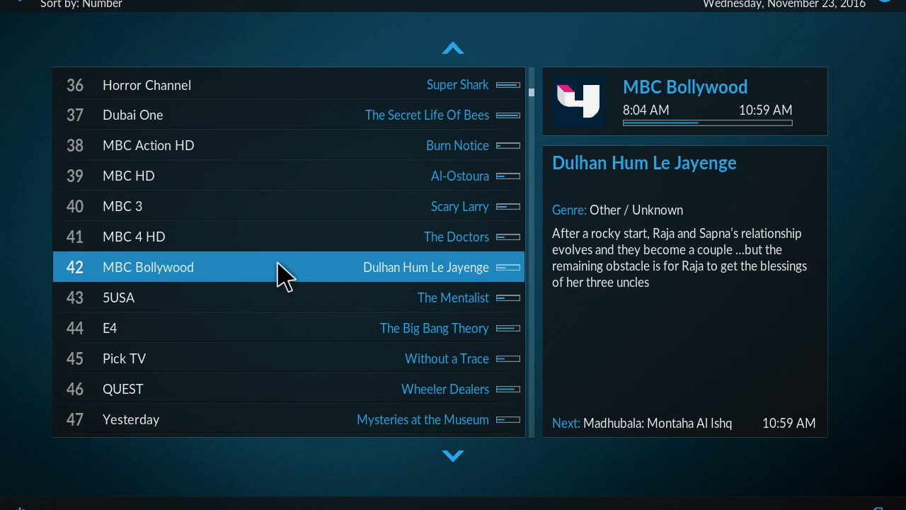
{"action": "scroll", "coordinate": [276, 259], "scroll_direction": "down", "scroll_amount": 20}
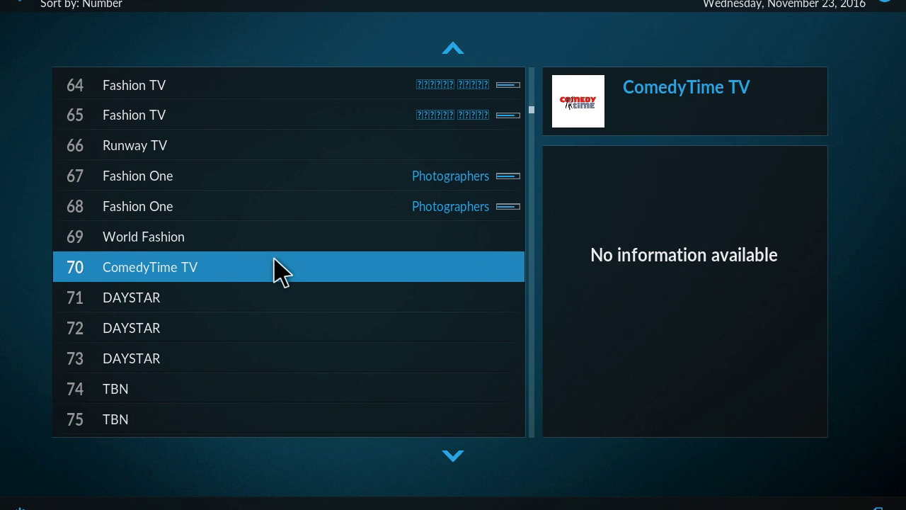
{"action": "key", "text": "Escape"}
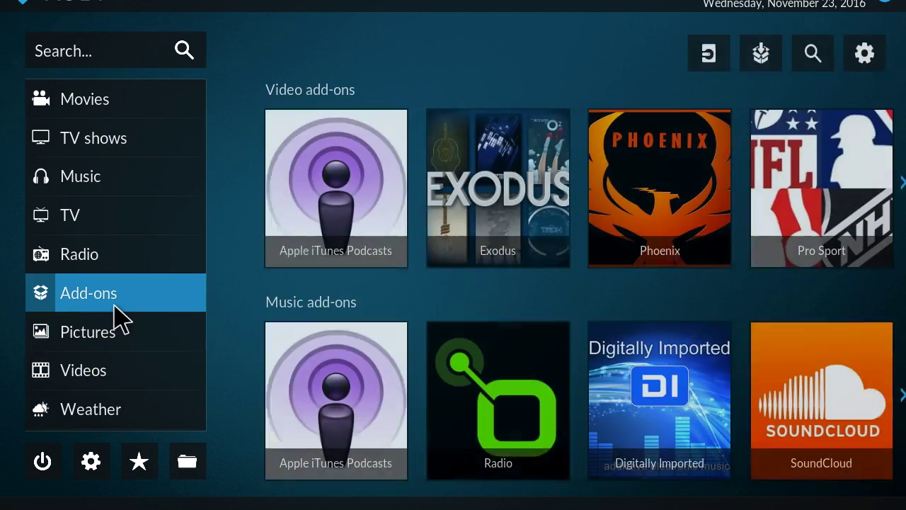
Step: Open the PVR clients category under My add-ons in the add-on browser and look through its list
{"action": "left_click", "coordinate": [116, 308]}
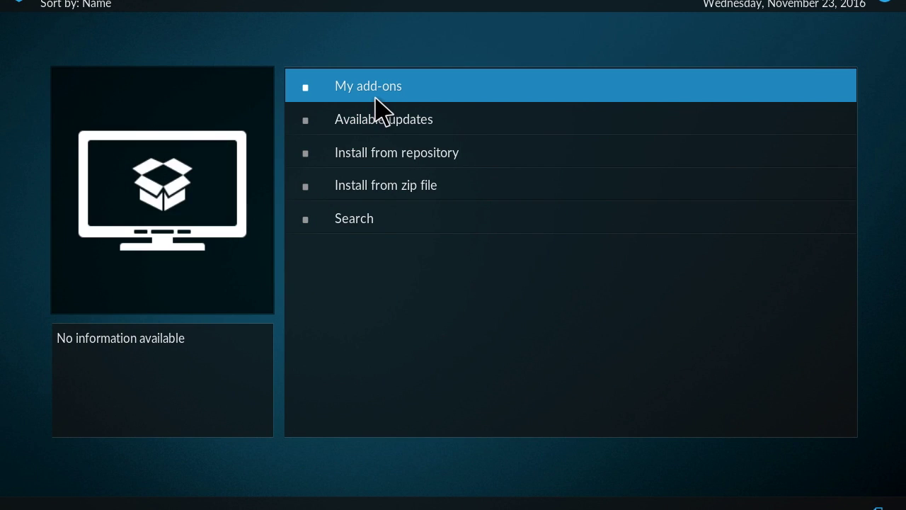
{"action": "left_click", "coordinate": [388, 99]}
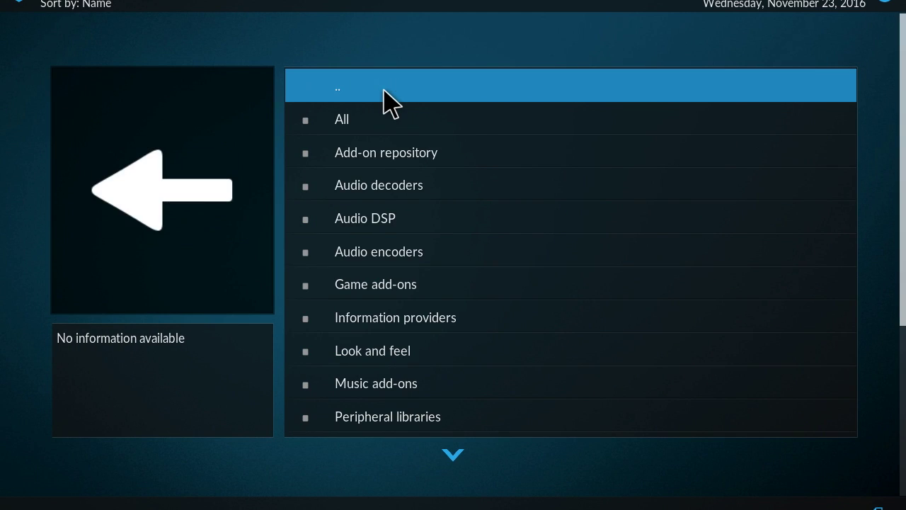
{"action": "scroll", "coordinate": [425, 252], "scroll_direction": "down", "scroll_amount": 5}
{"action": "scroll", "coordinate": [425, 252], "scroll_direction": "down", "scroll_amount": 2}
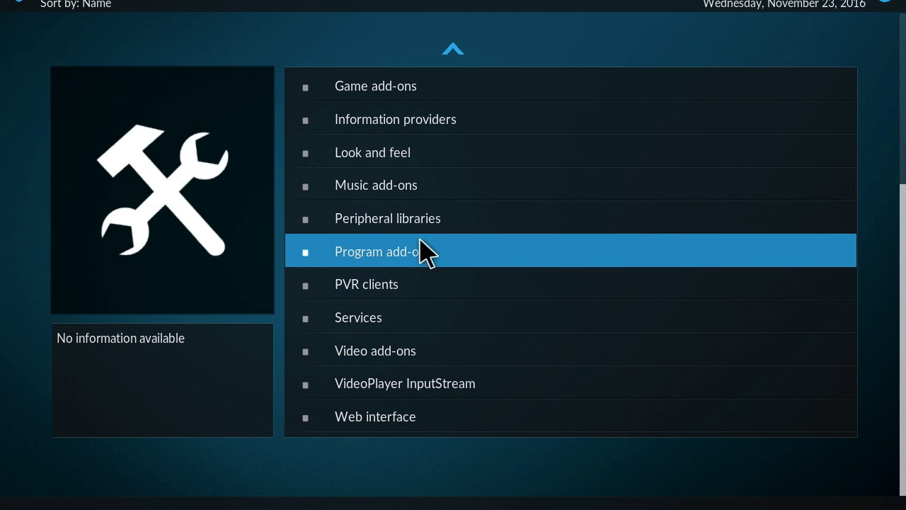
{"action": "left_click", "coordinate": [388, 284]}
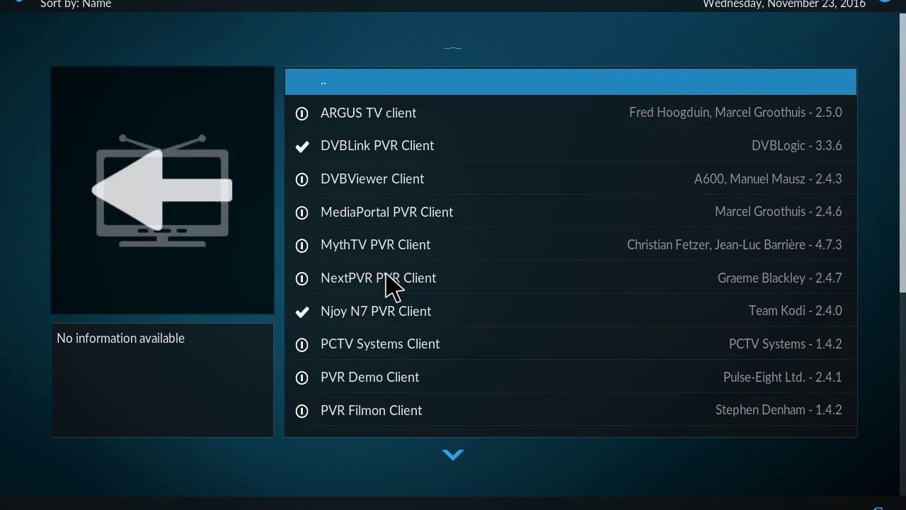
{"action": "scroll", "coordinate": [393, 297], "scroll_direction": "down", "scroll_amount": 3}
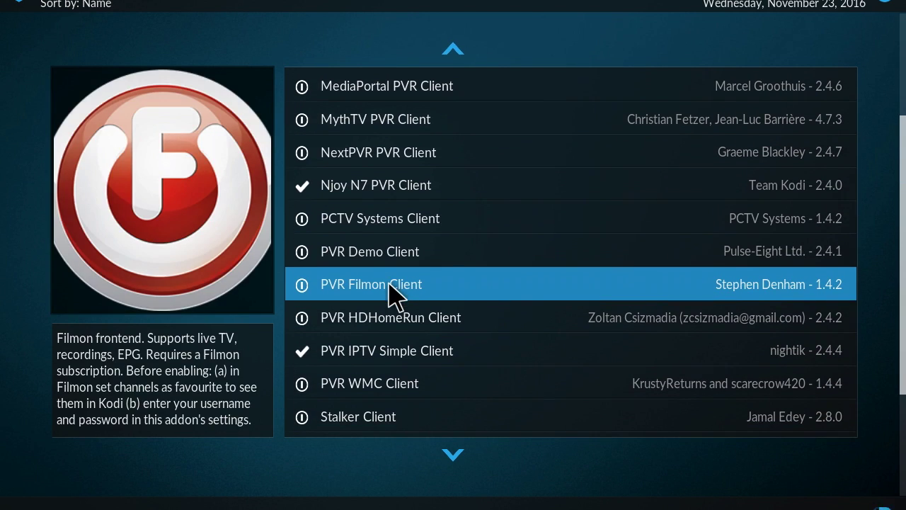
{"action": "scroll", "coordinate": [410, 283], "scroll_direction": "down", "scroll_amount": 4}
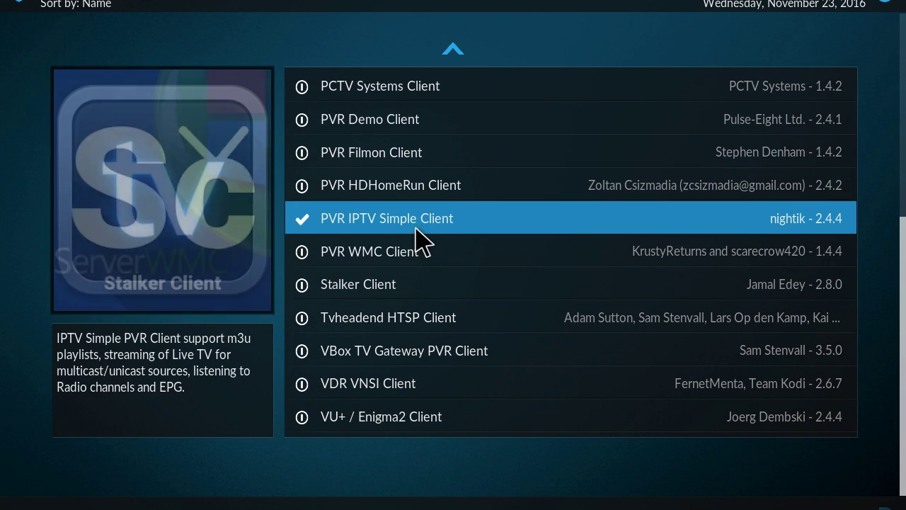
Step: View the information page of PVR IPTV Simple Client and go back to the home screen
{"action": "left_click", "coordinate": [427, 232]}
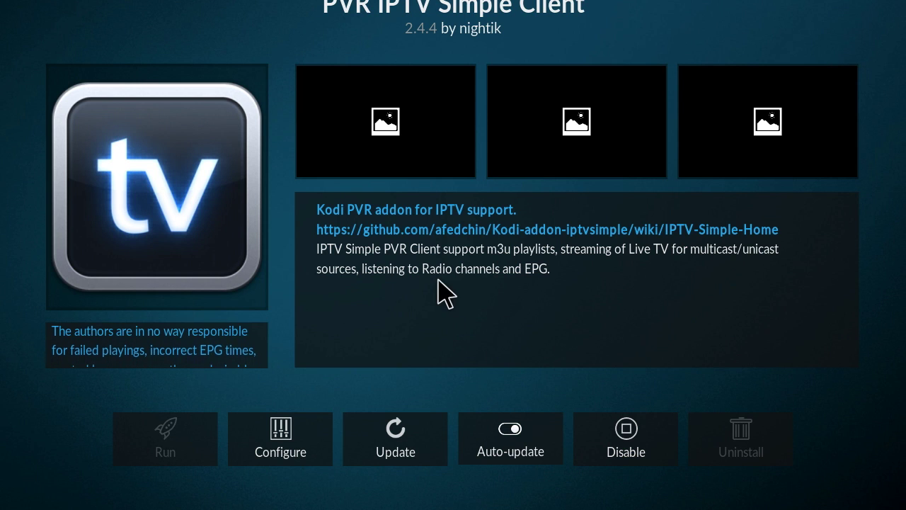
{"action": "key", "text": "Escape"}
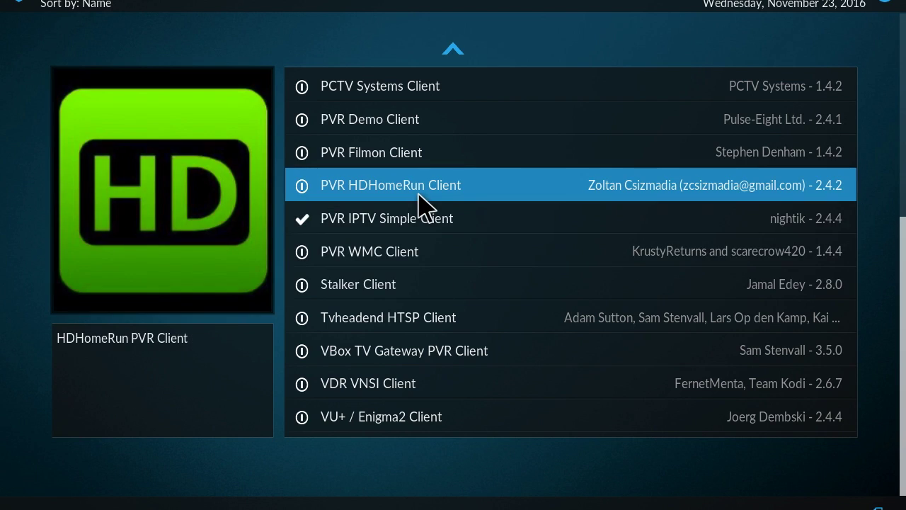
{"action": "key", "text": "Escape"}
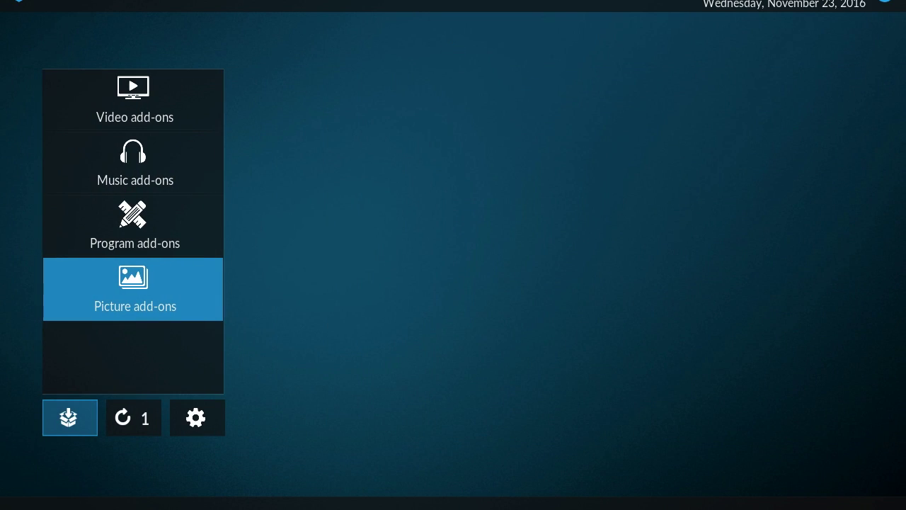
{"action": "key", "text": "Escape"}
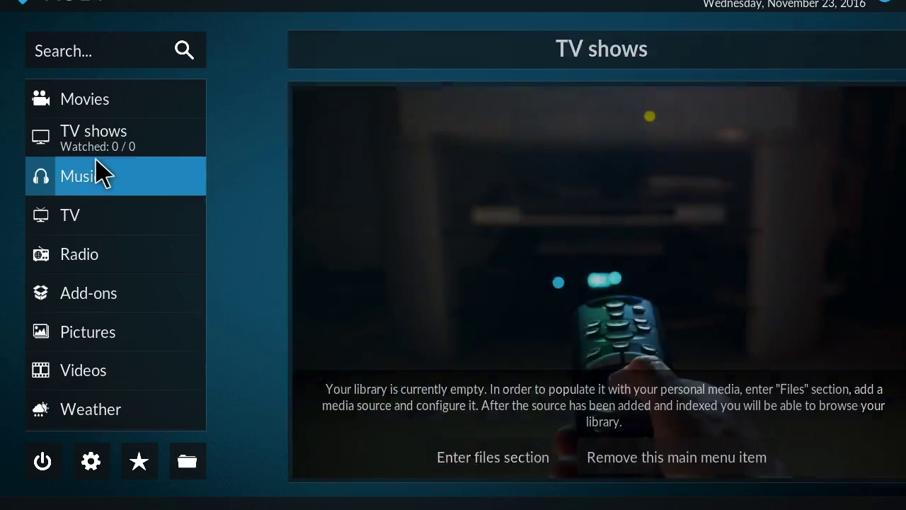
Step: Open the full list of video add-ons and switch its view type to a grid of large thumbnails
{"action": "mouse_move", "coordinate": [100, 180]}
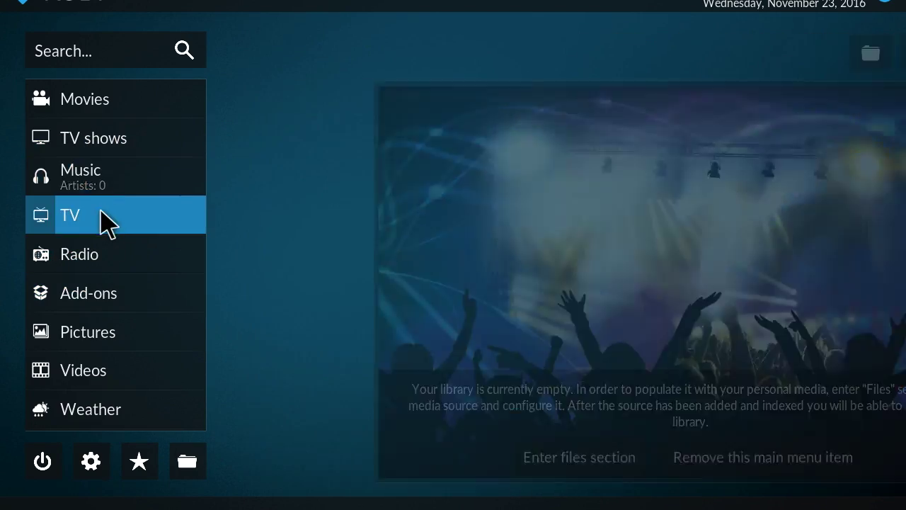
{"action": "mouse_move", "coordinate": [106, 223]}
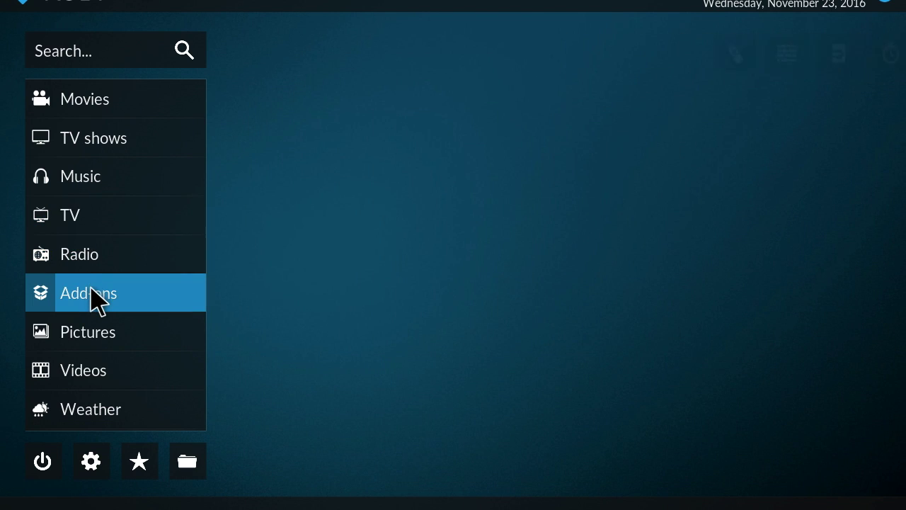
{"action": "mouse_move", "coordinate": [97, 301]}
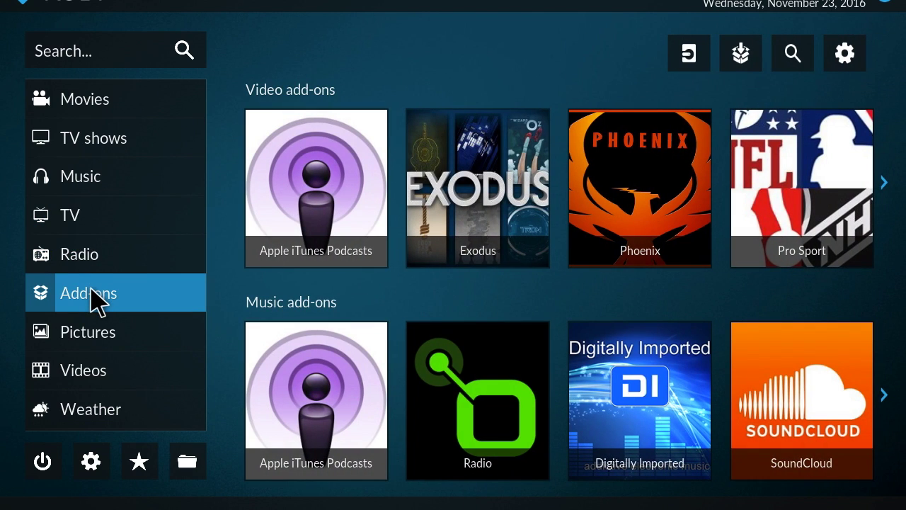
{"action": "left_click", "coordinate": [97, 301]}
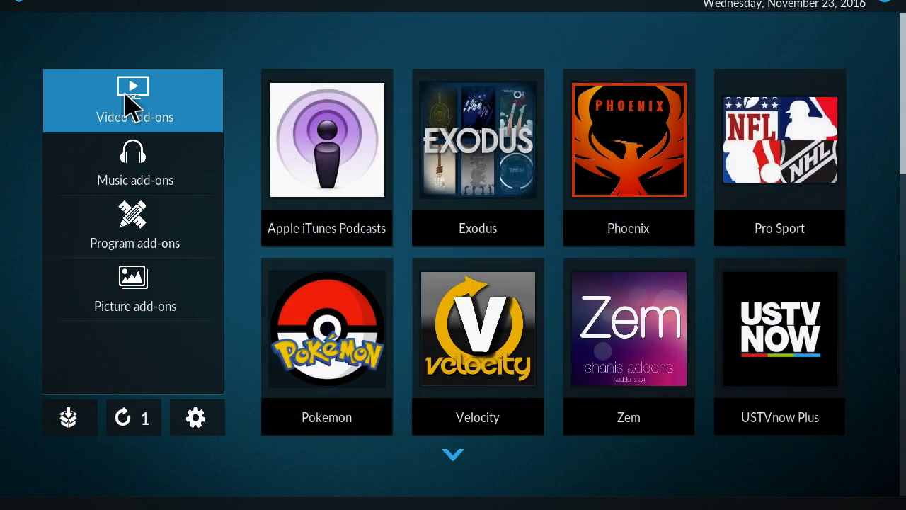
{"action": "left_click", "coordinate": [125, 99]}
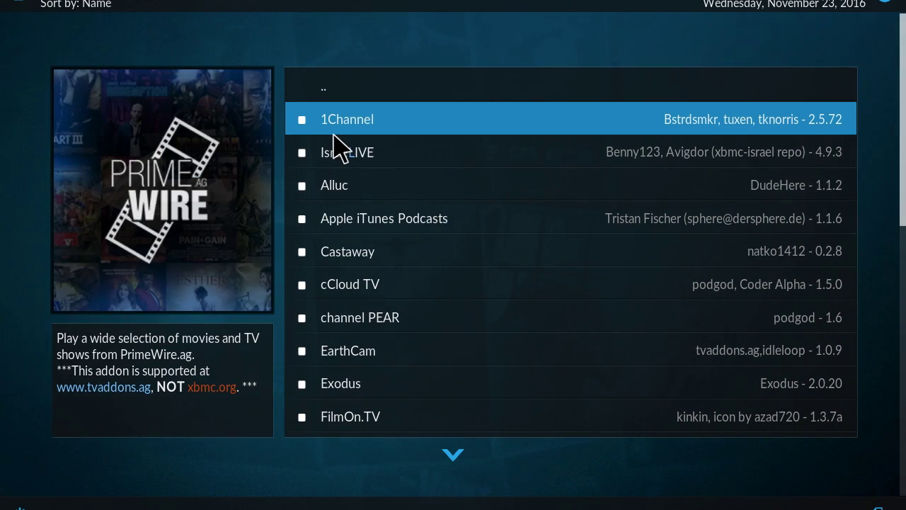
{"action": "mouse_move", "coordinate": [4, 134]}
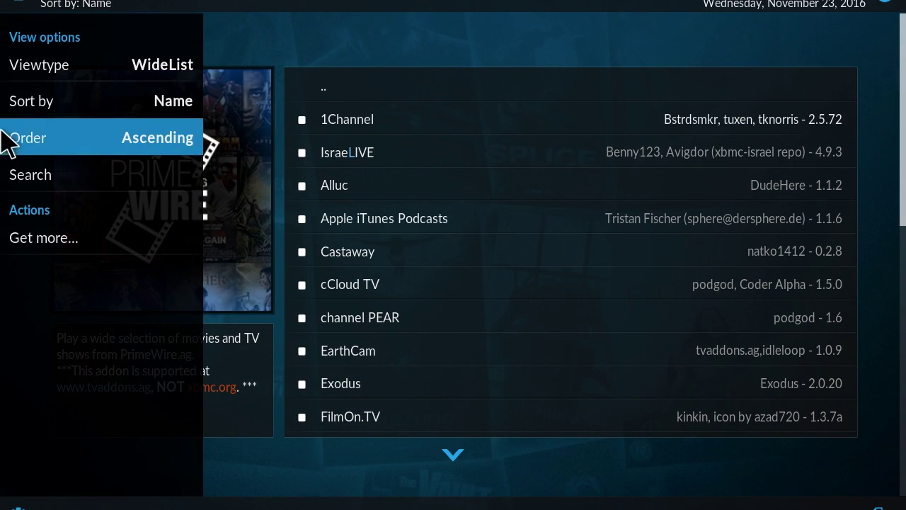
{"action": "left_click", "coordinate": [55, 71]}
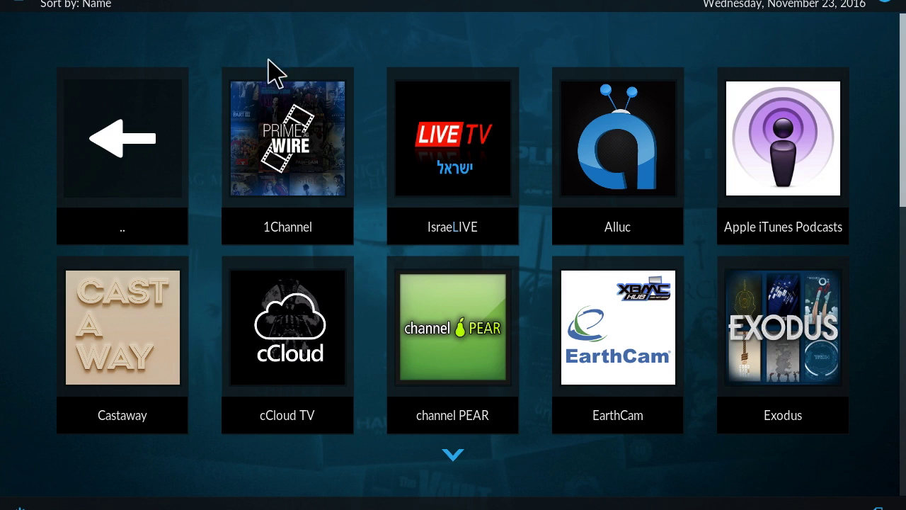
Step: Leave the video add-ons list and look through the video add-on tiles in the add-ons overview
{"action": "left_click", "coordinate": [148, 160]}
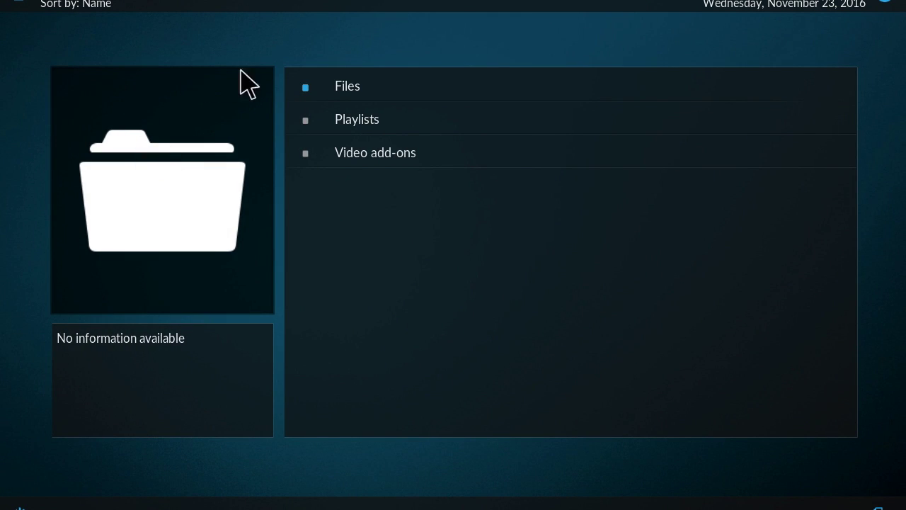
{"action": "key", "text": "BackSpace"}
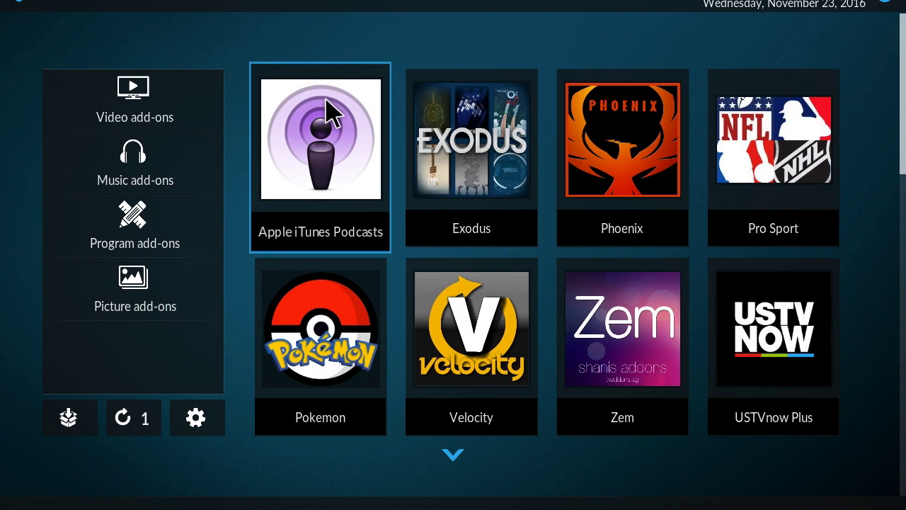
{"action": "scroll", "coordinate": [356, 233], "scroll_direction": "down", "scroll_amount": 2}
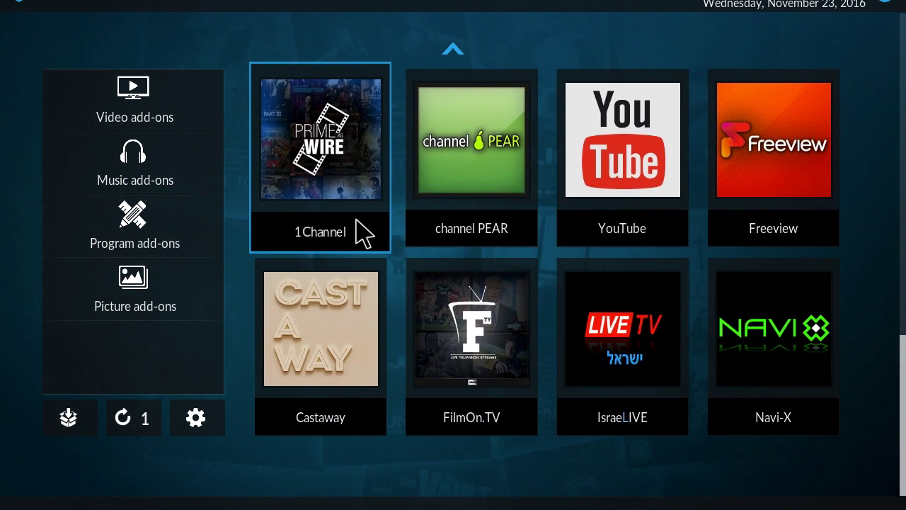
{"action": "scroll", "coordinate": [356, 233], "scroll_direction": "up", "scroll_amount": 2}
{"action": "scroll", "coordinate": [356, 233], "scroll_direction": "down", "scroll_amount": 2}
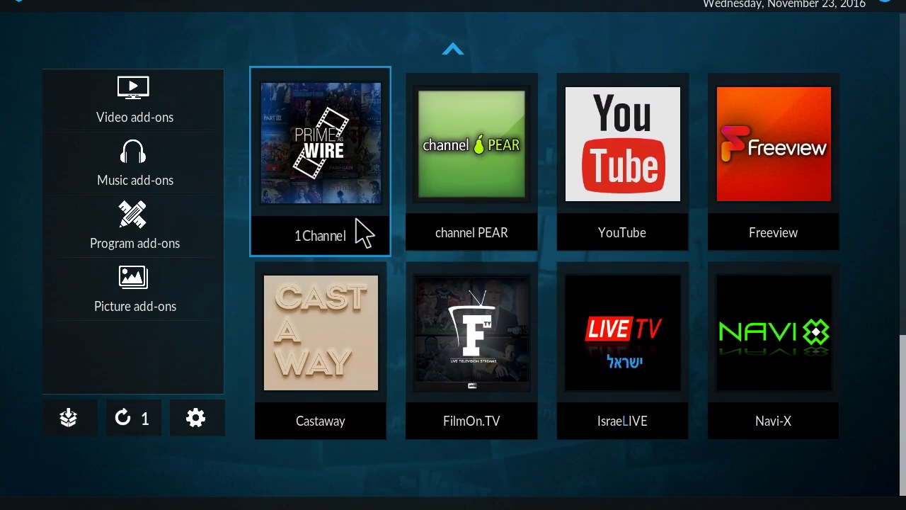
Step: Look through the music, program and picture categories of the add-ons overview and return to the home screen
{"action": "scroll", "coordinate": [357, 221], "scroll_direction": "up", "scroll_amount": 2}
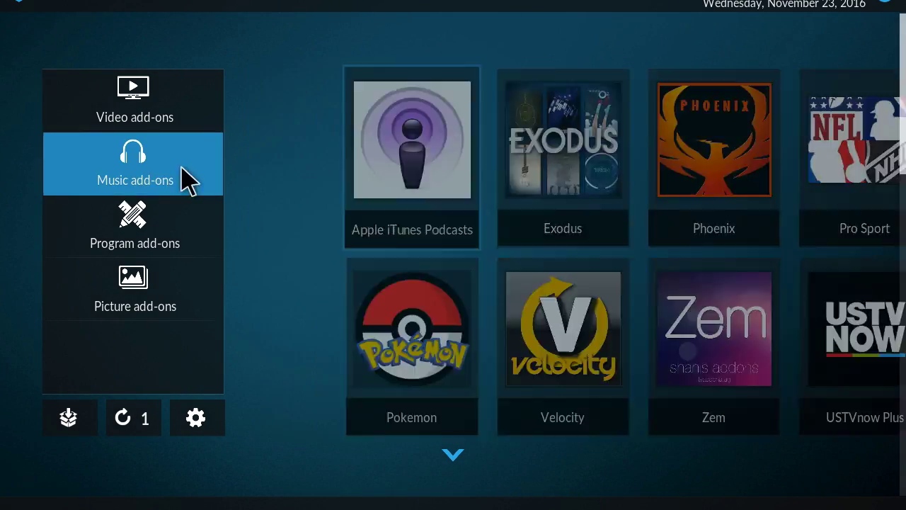
{"action": "mouse_move", "coordinate": [152, 171]}
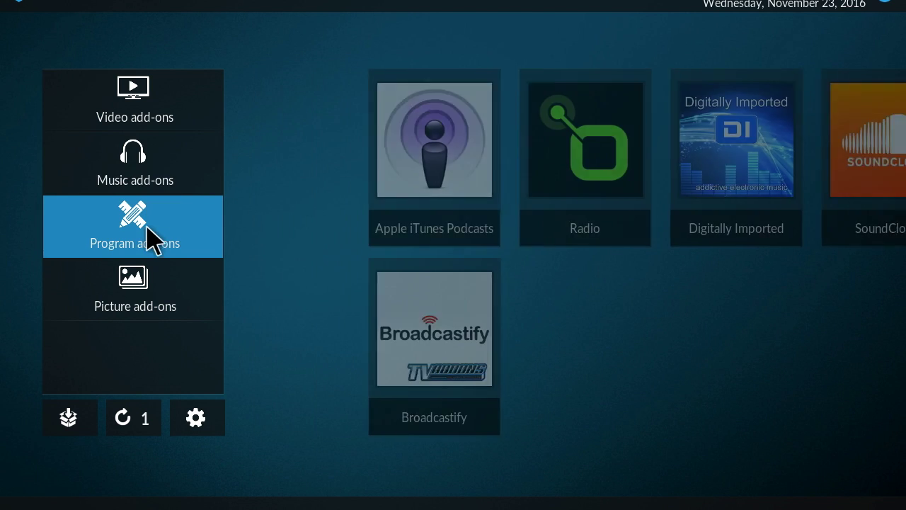
{"action": "mouse_move", "coordinate": [148, 233]}
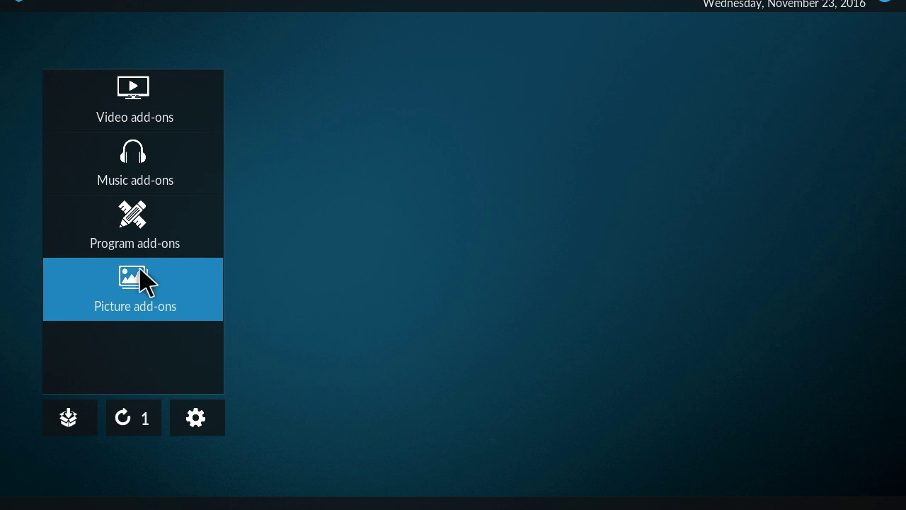
{"action": "mouse_move", "coordinate": [156, 154]}
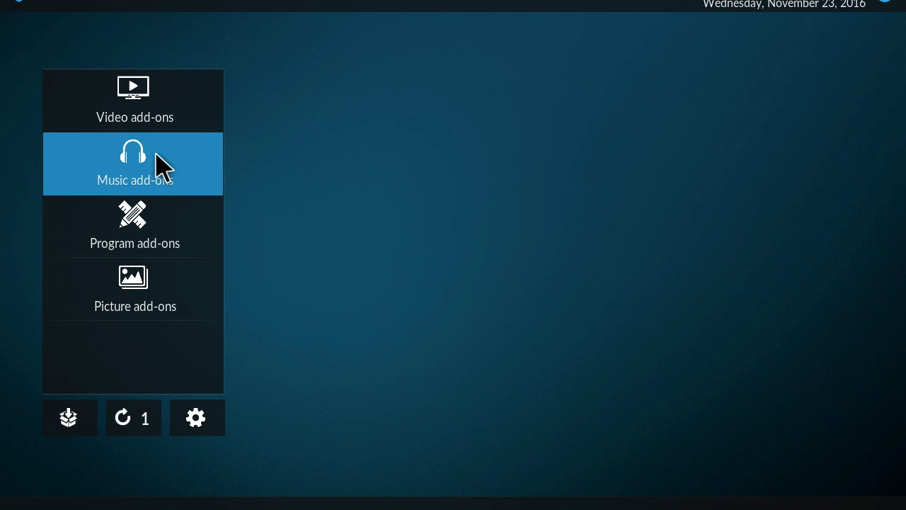
{"action": "mouse_move", "coordinate": [160, 117]}
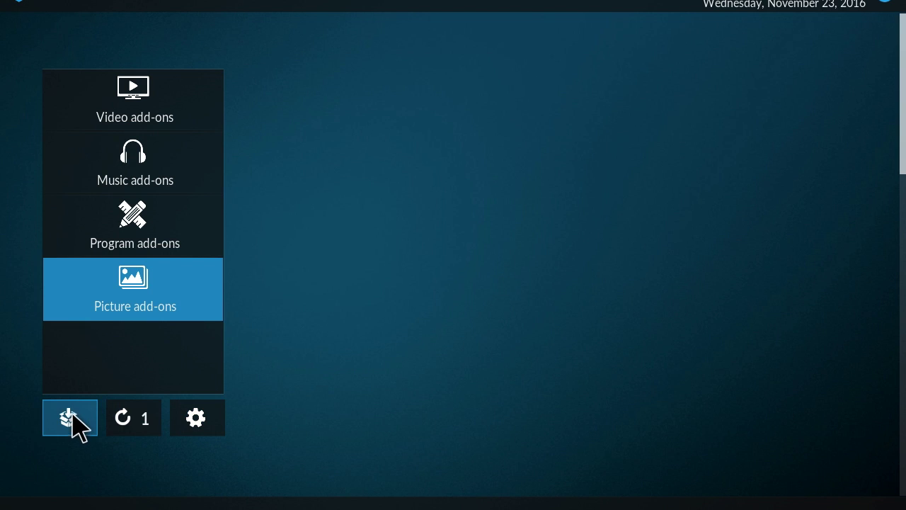
{"action": "key", "text": "Escape"}
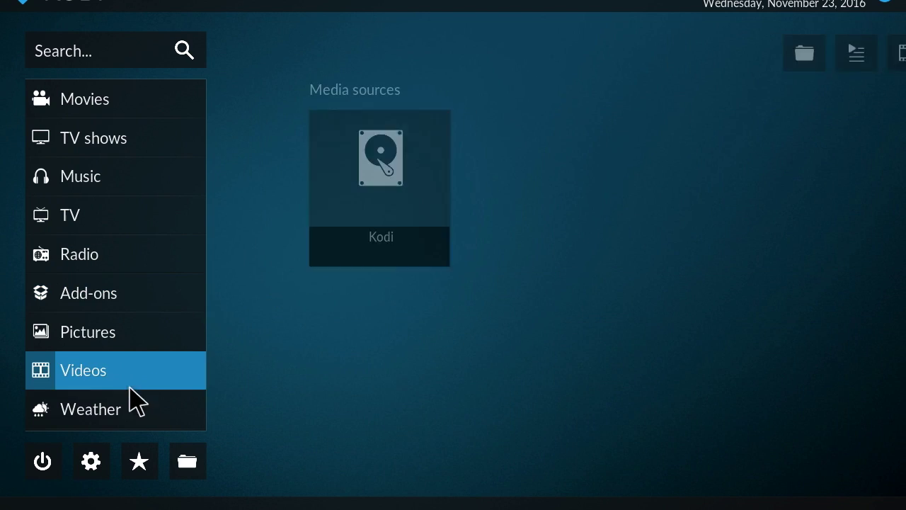
Step: Preview the home screen sections, including TV shows, Add-ons, Videos and Weather
{"action": "mouse_move", "coordinate": [129, 411]}
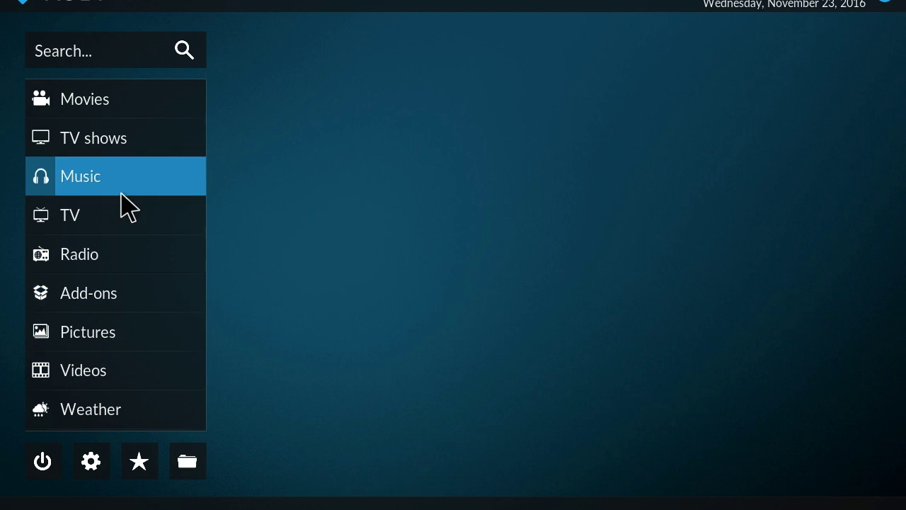
{"action": "mouse_move", "coordinate": [115, 149]}
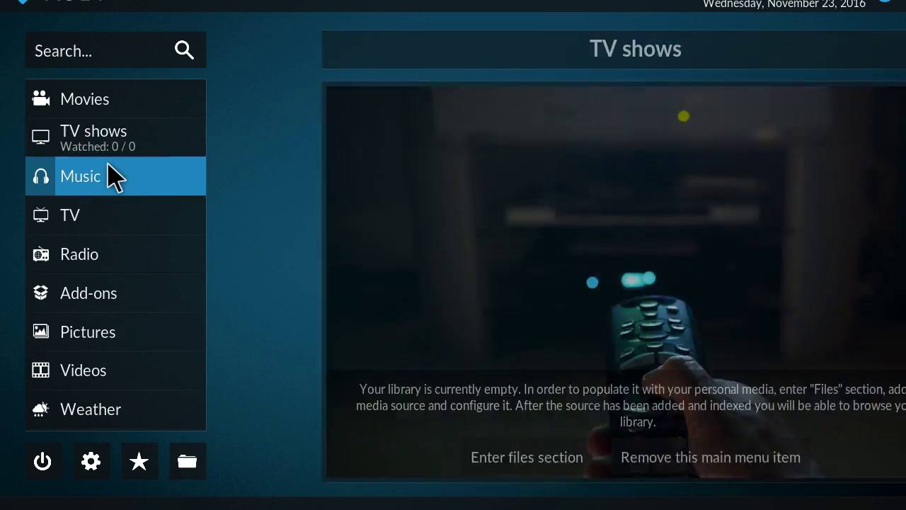
{"action": "mouse_move", "coordinate": [106, 255]}
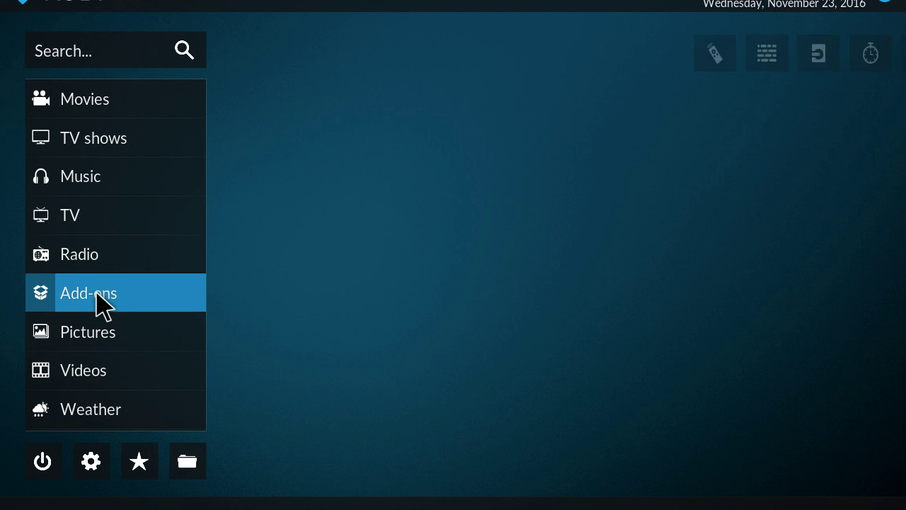
{"action": "mouse_move", "coordinate": [96, 304]}
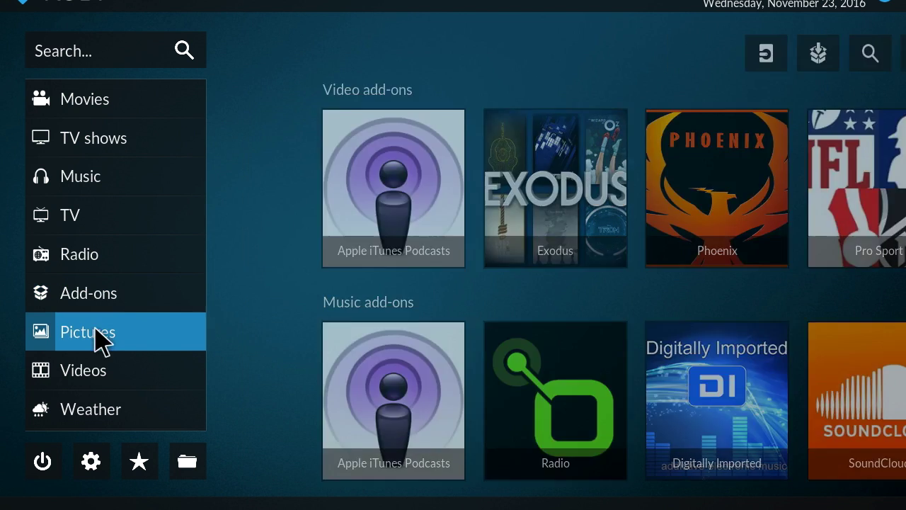
{"action": "mouse_move", "coordinate": [101, 364]}
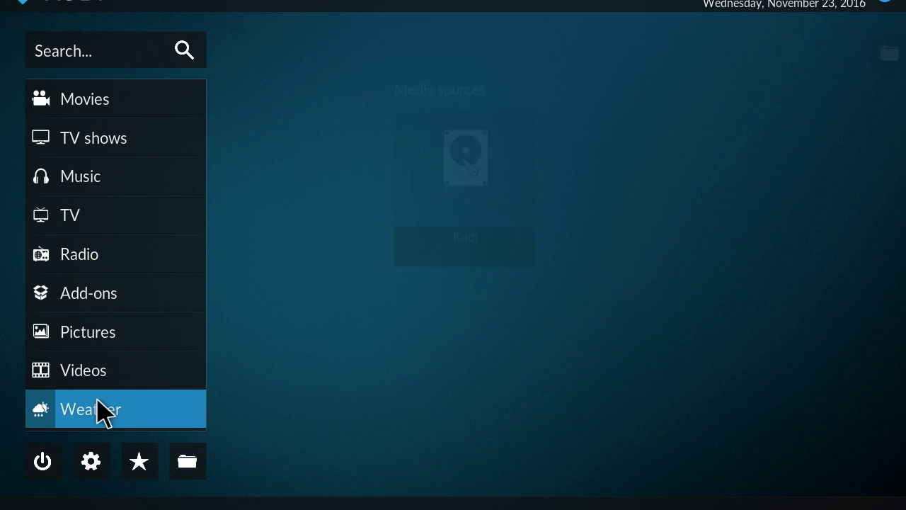
{"action": "mouse_move", "coordinate": [98, 402]}
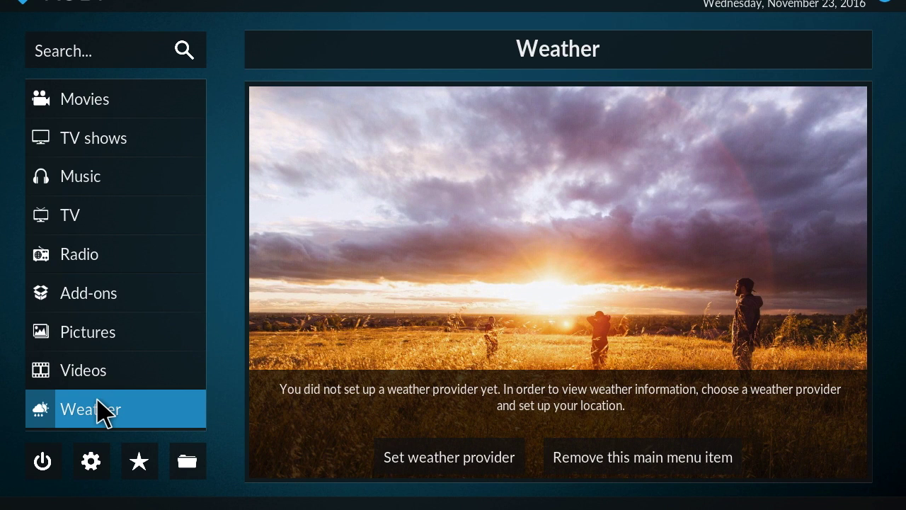